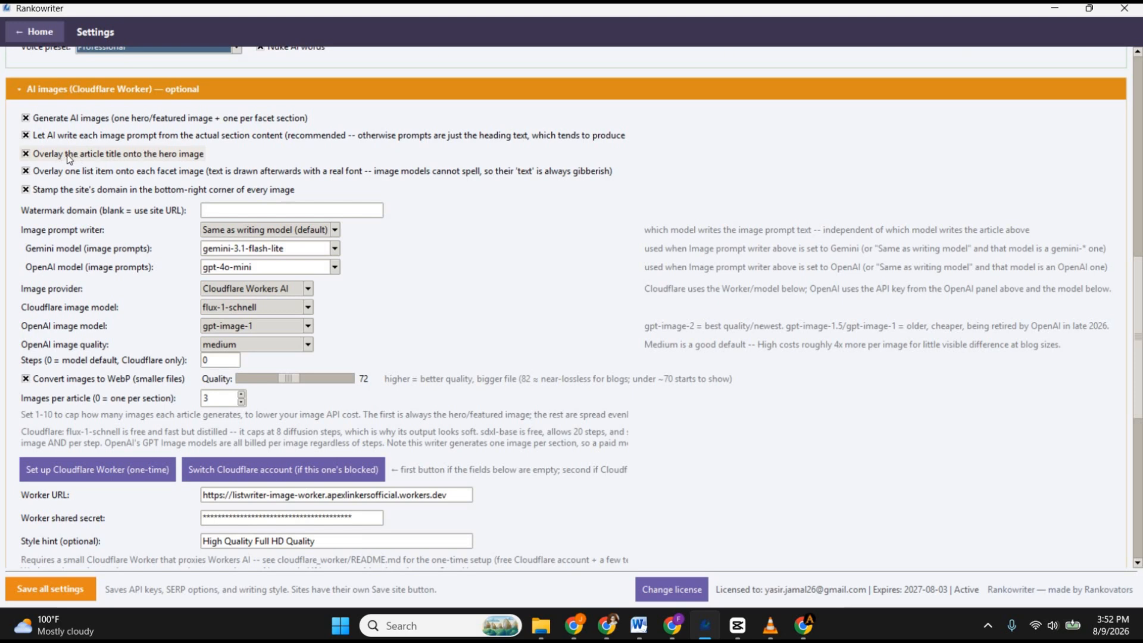
left_click(71, 156)
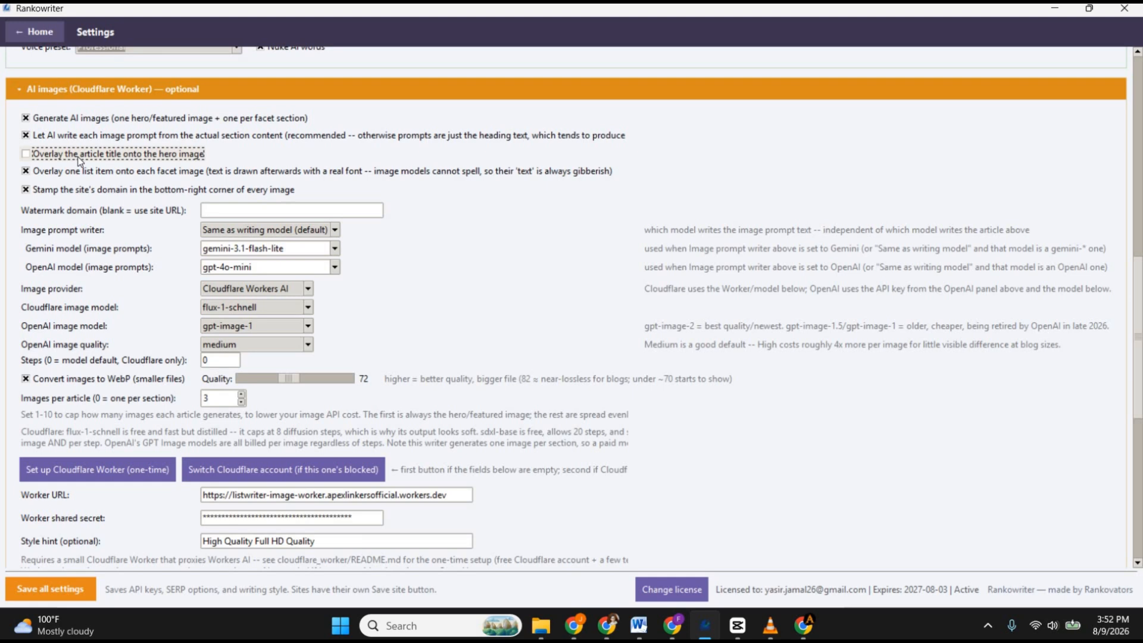
left_click(55, 157)
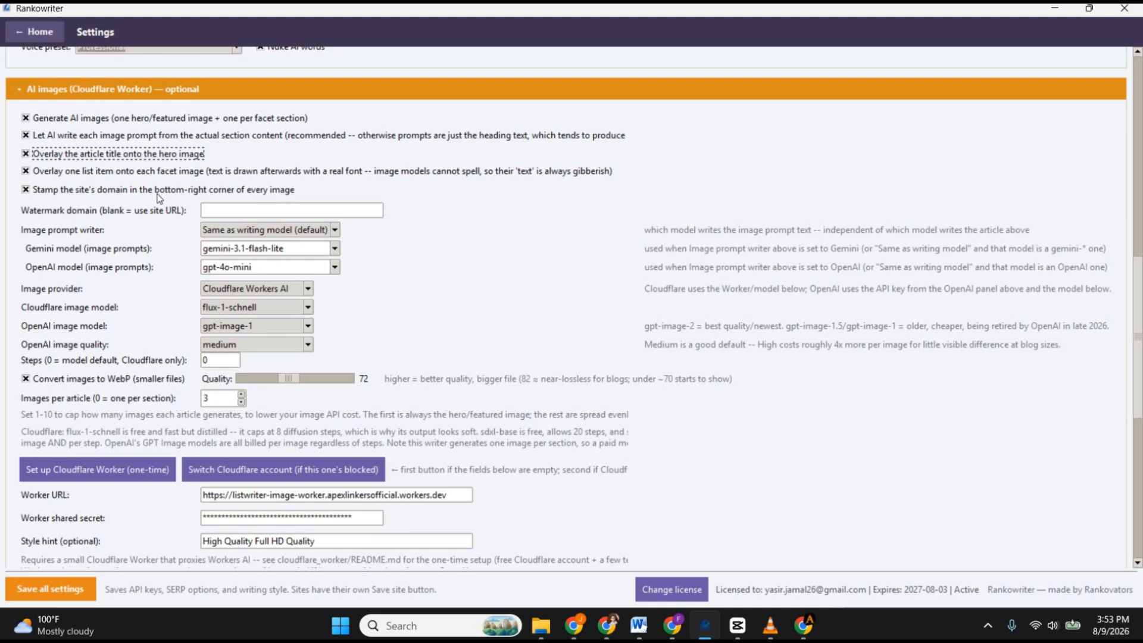
left_click(236, 212)
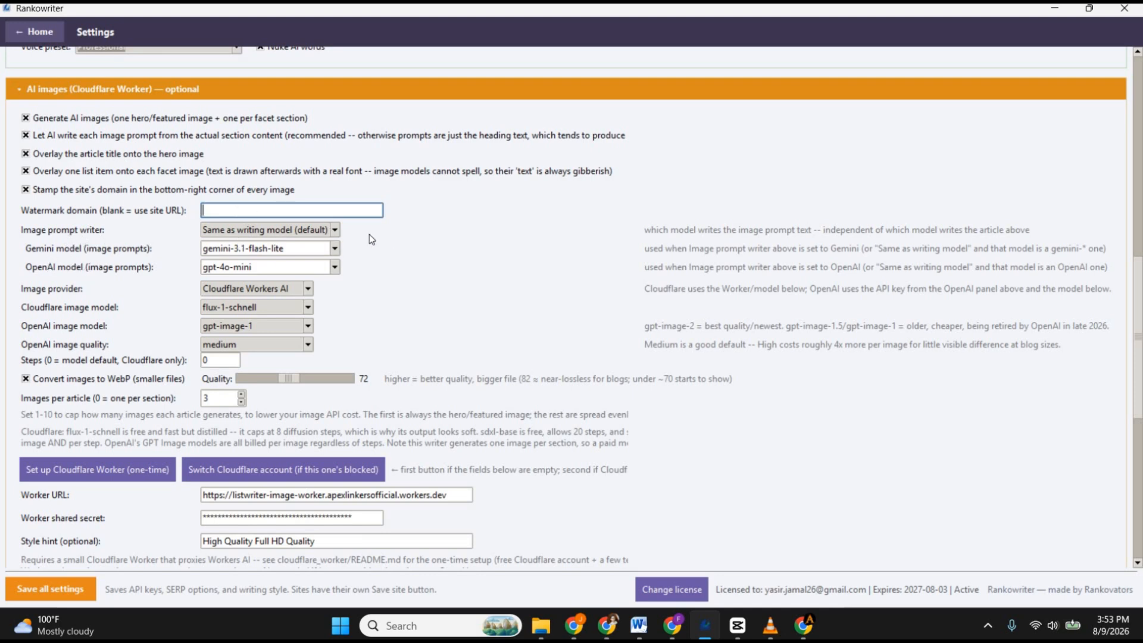
Step: Set the image prompt writer to Gemini (cheap/free) in the AI images settings
left_click(335, 231)
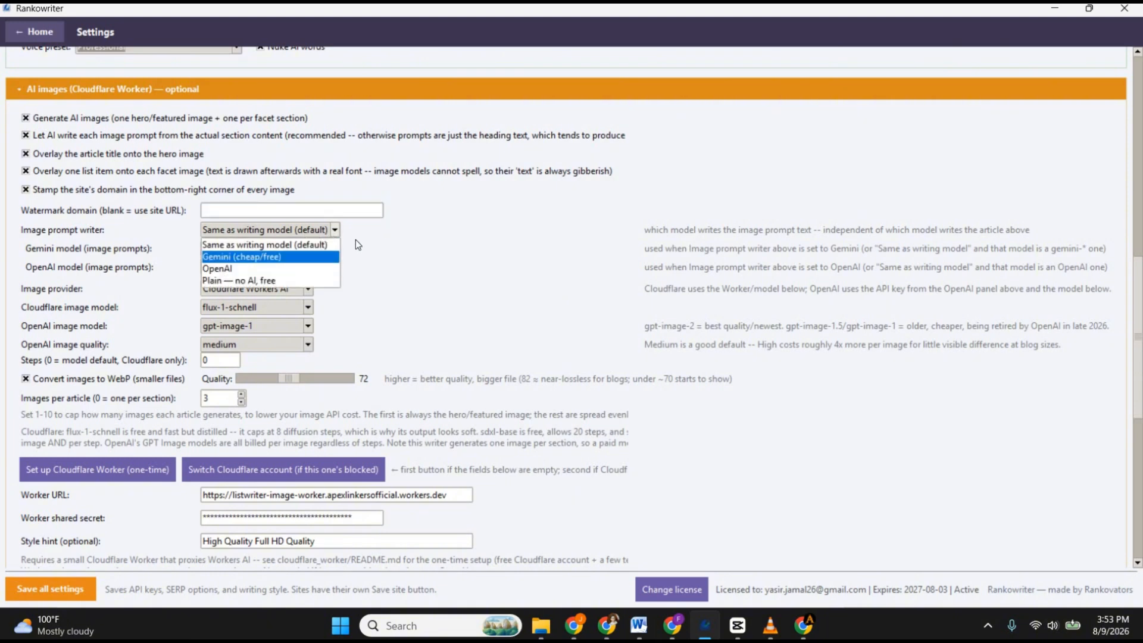
left_click(288, 245)
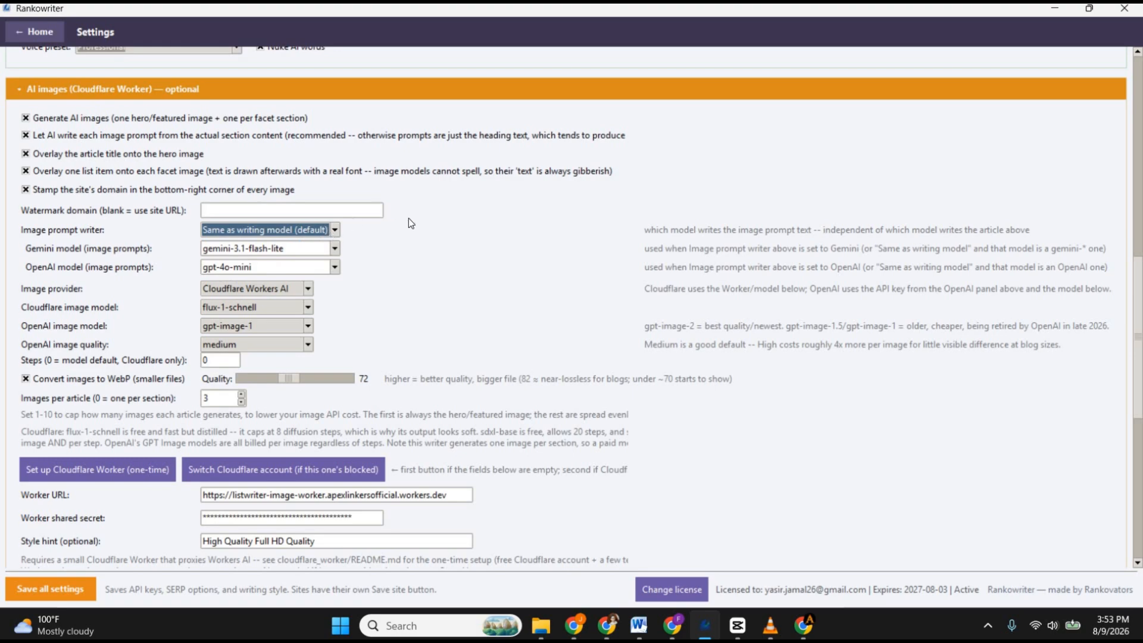
left_click(334, 228)
left_click(414, 214)
scroll(388, 216, "up", 10)
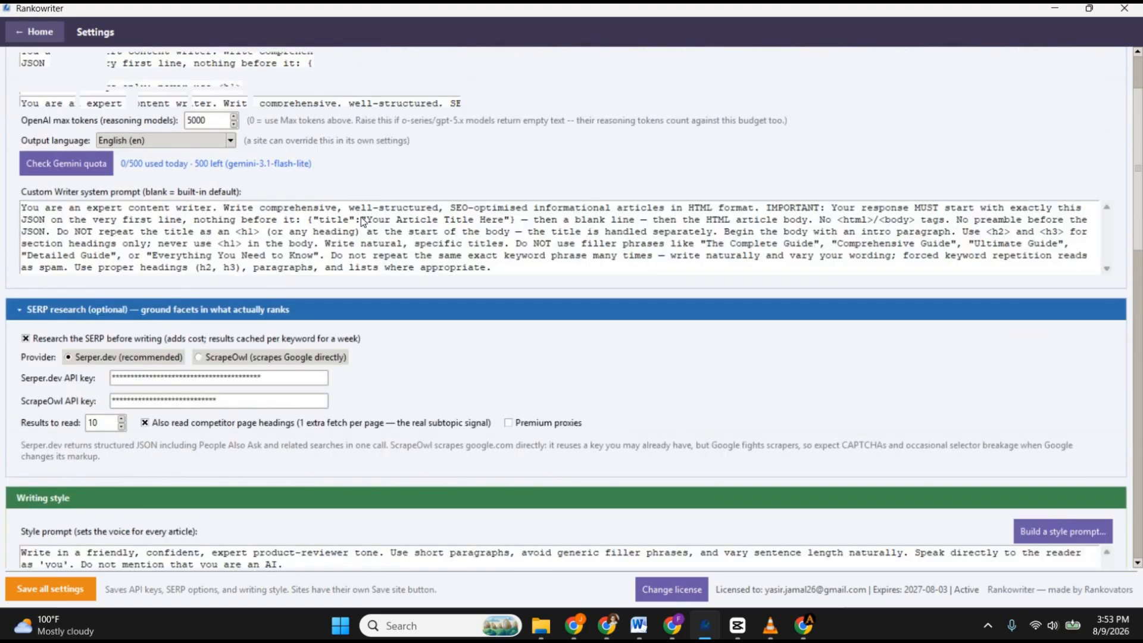
scroll(361, 216, "down", 10)
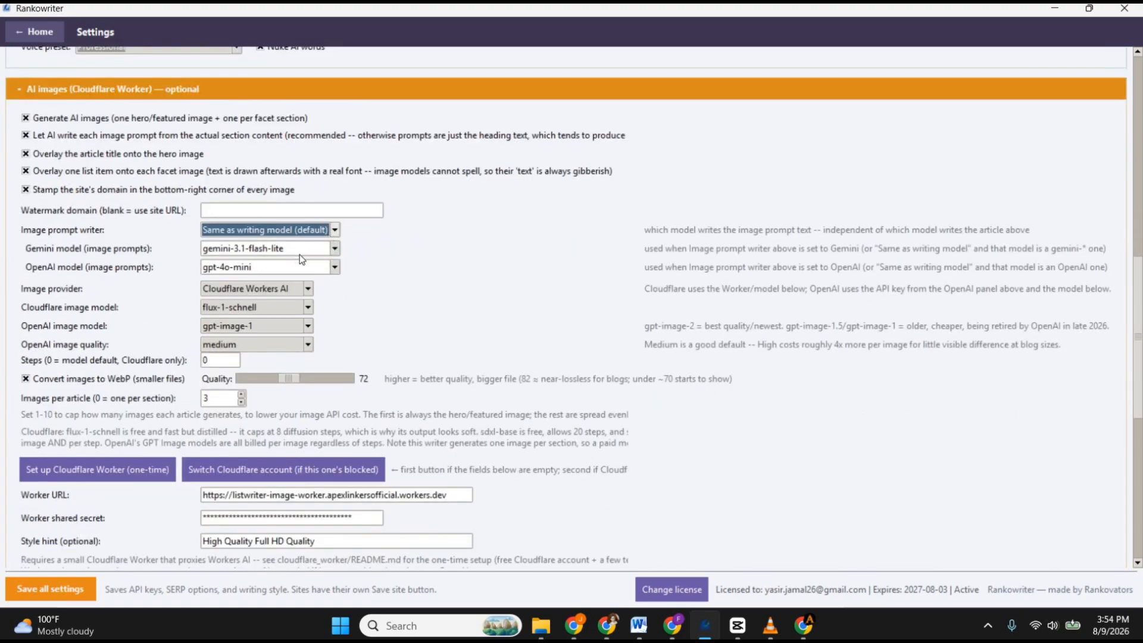
left_click(335, 230)
left_click(299, 256)
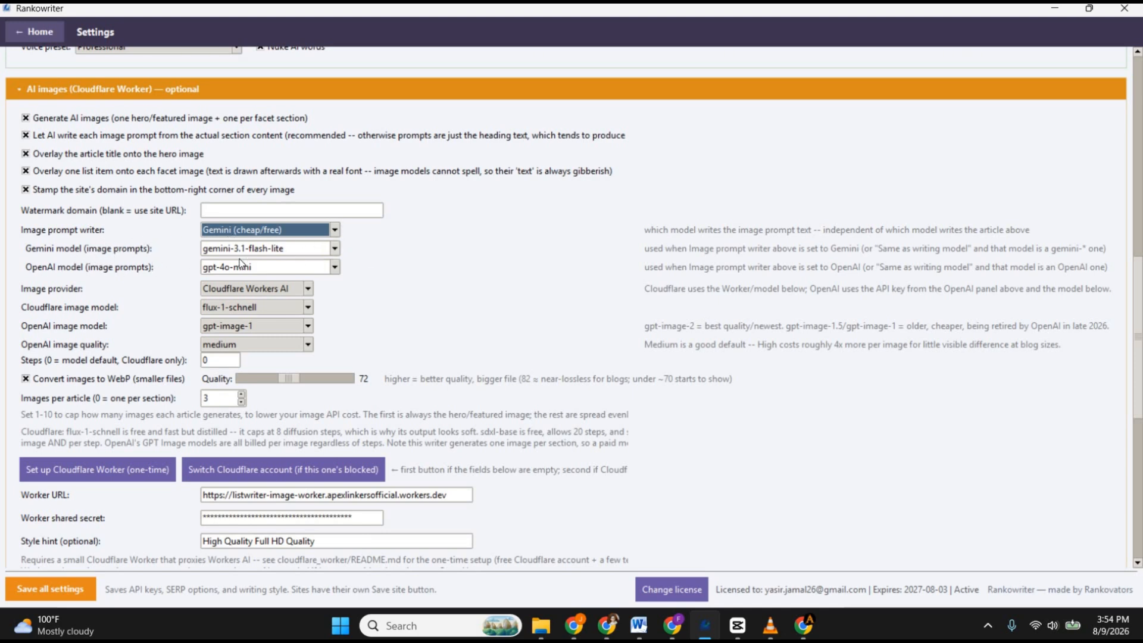
Step: Check the Gemini and OpenAI model settings used for writing image prompts
left_click(286, 251)
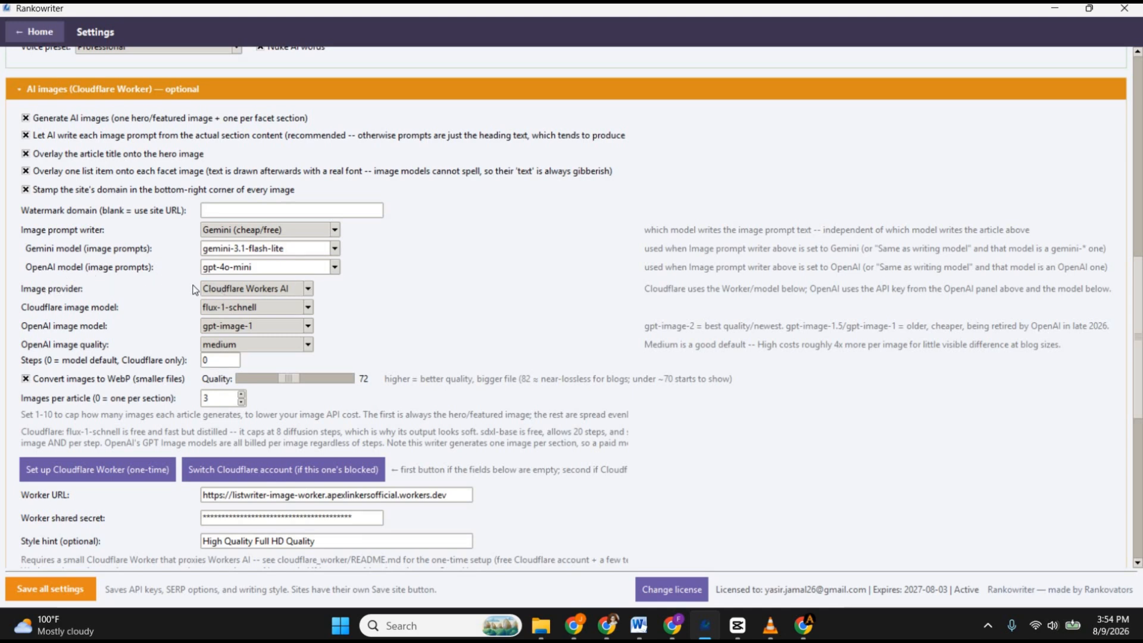
left_click(334, 266)
left_click(276, 268)
Step: Switch the image provider to OpenAI (GPT Image) and back to Cloudflare Workers AI
scroll(202, 225, "down", 3)
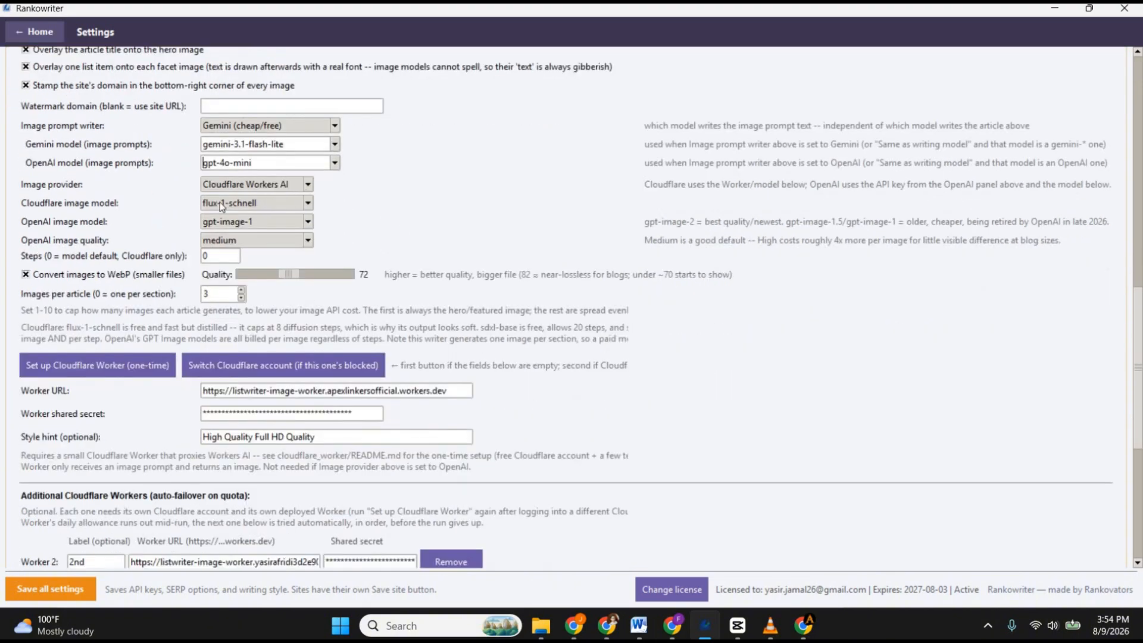
left_click(308, 185)
left_click(305, 185)
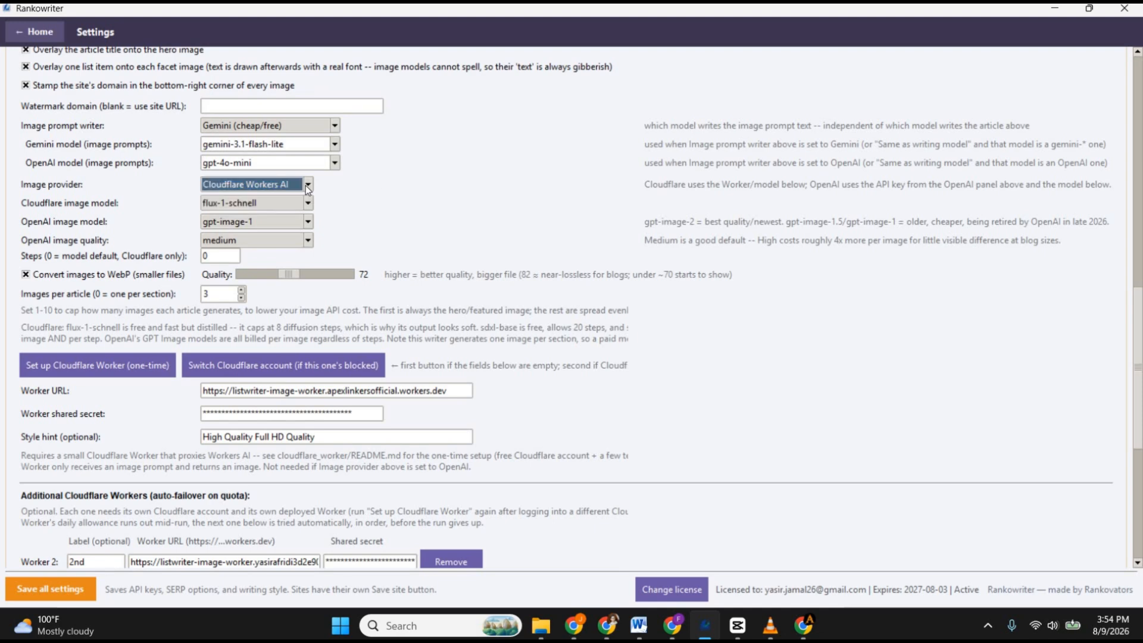
left_click(306, 185)
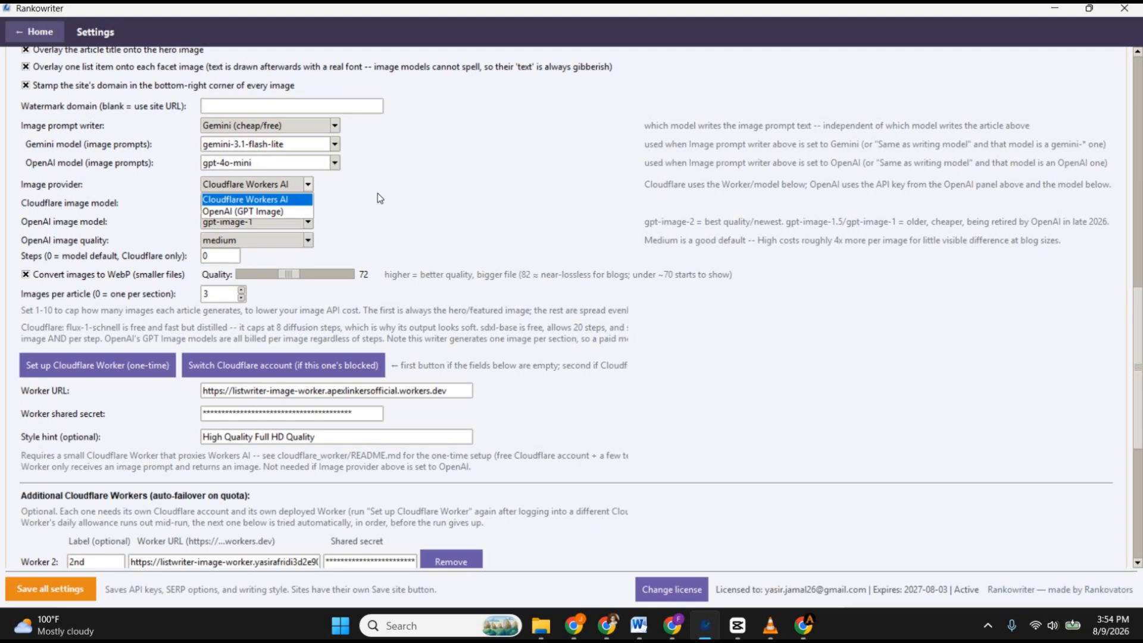
left_click(377, 193)
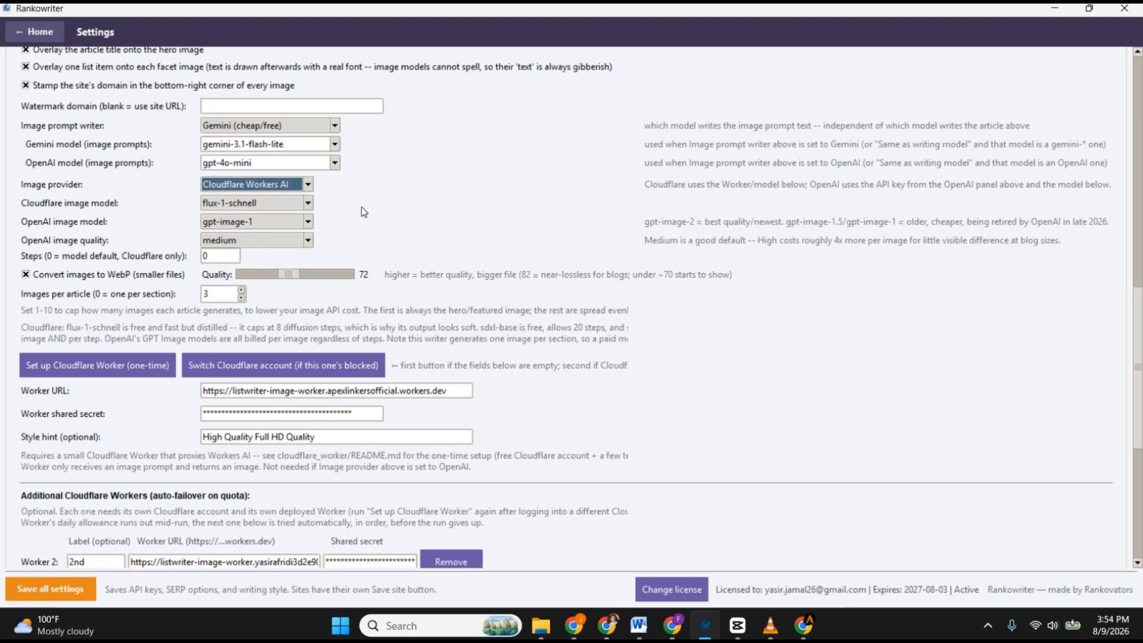
left_click(308, 184)
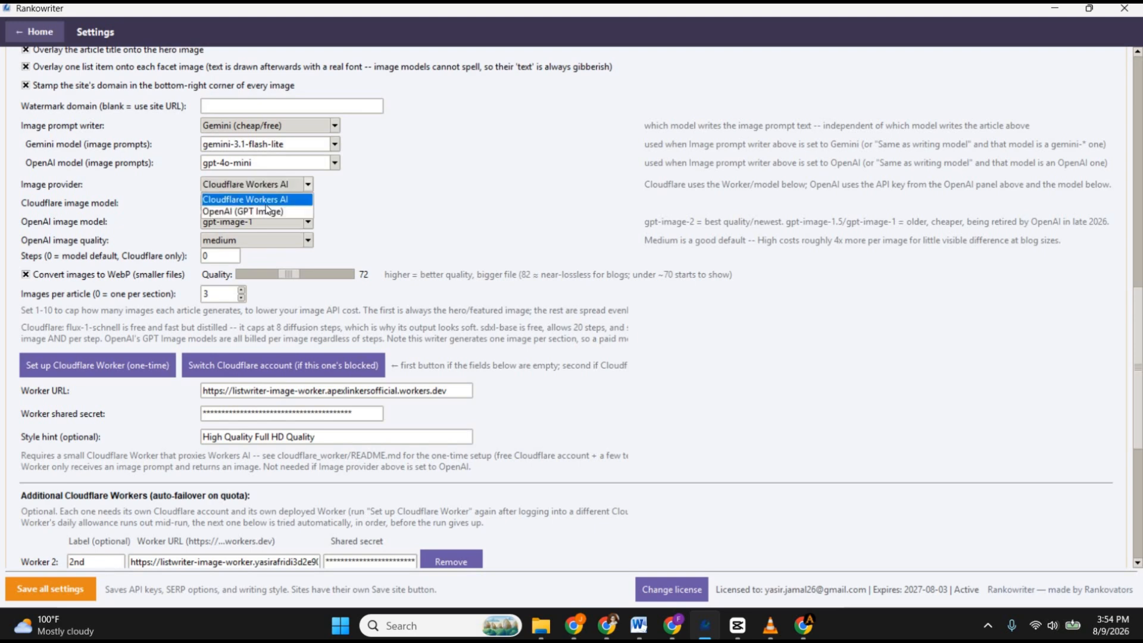
left_click(263, 212)
left_click(308, 184)
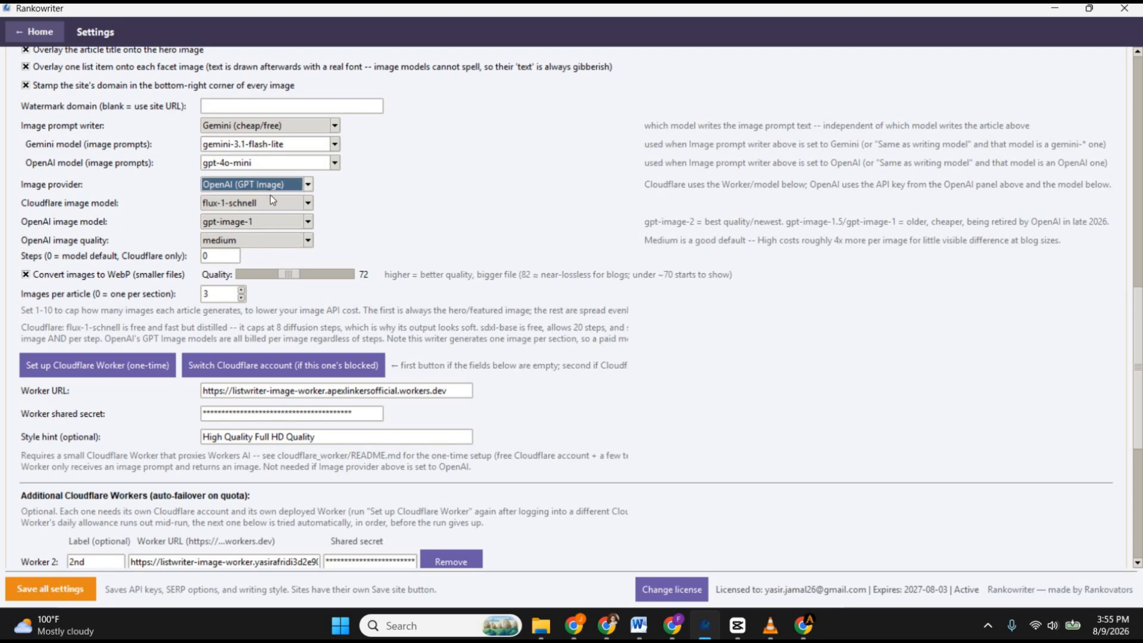
left_click(270, 197)
Step: Select flux-1-schnell as the Cloudflare image model
scroll(263, 365, "down", 3)
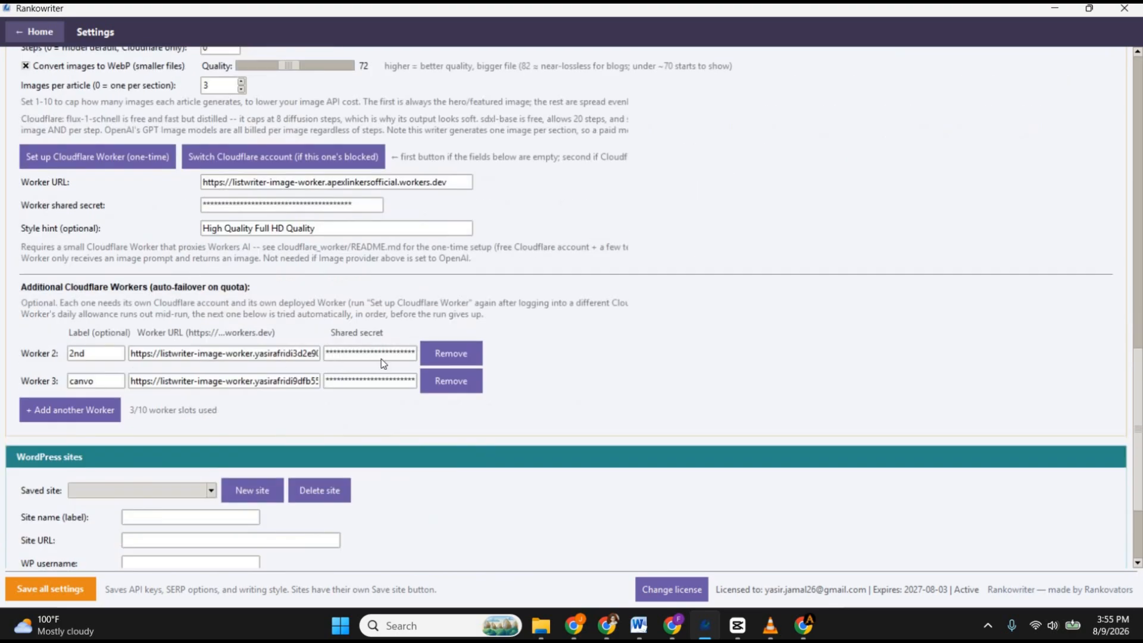
scroll(341, 352, "up", 5)
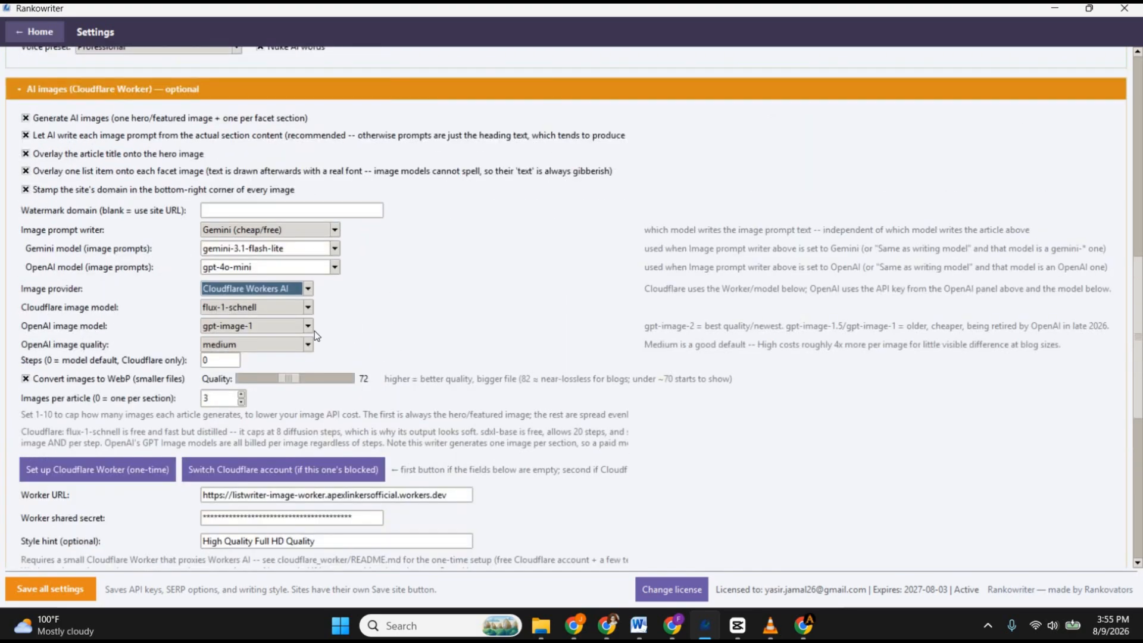
scroll(350, 309, "down", 1)
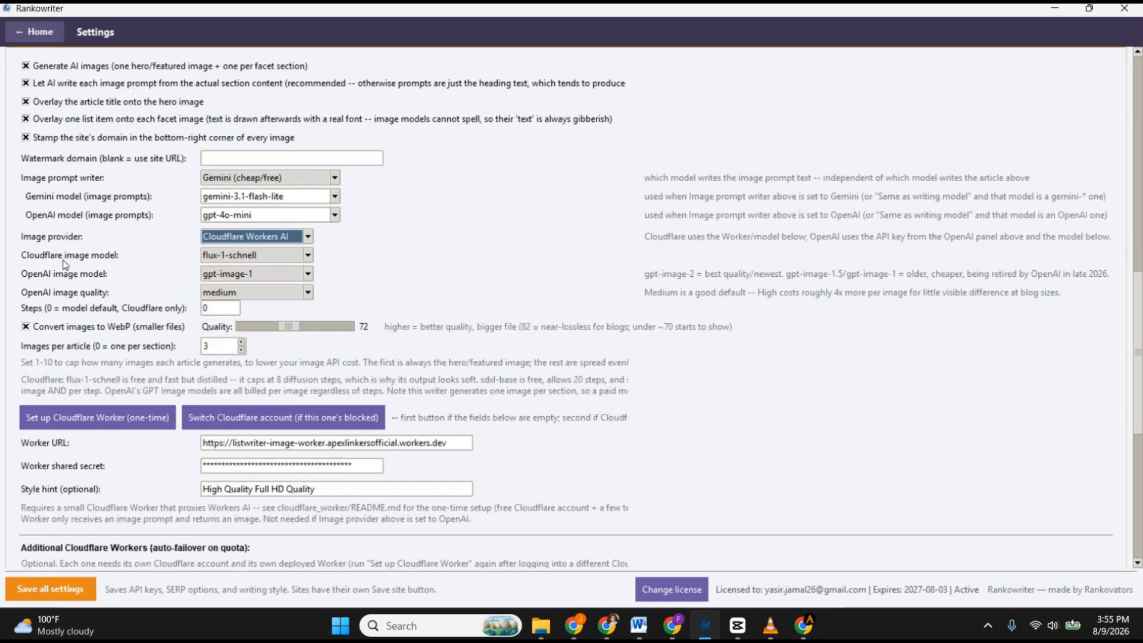
left_click(262, 255)
left_click(306, 256)
left_click(307, 254)
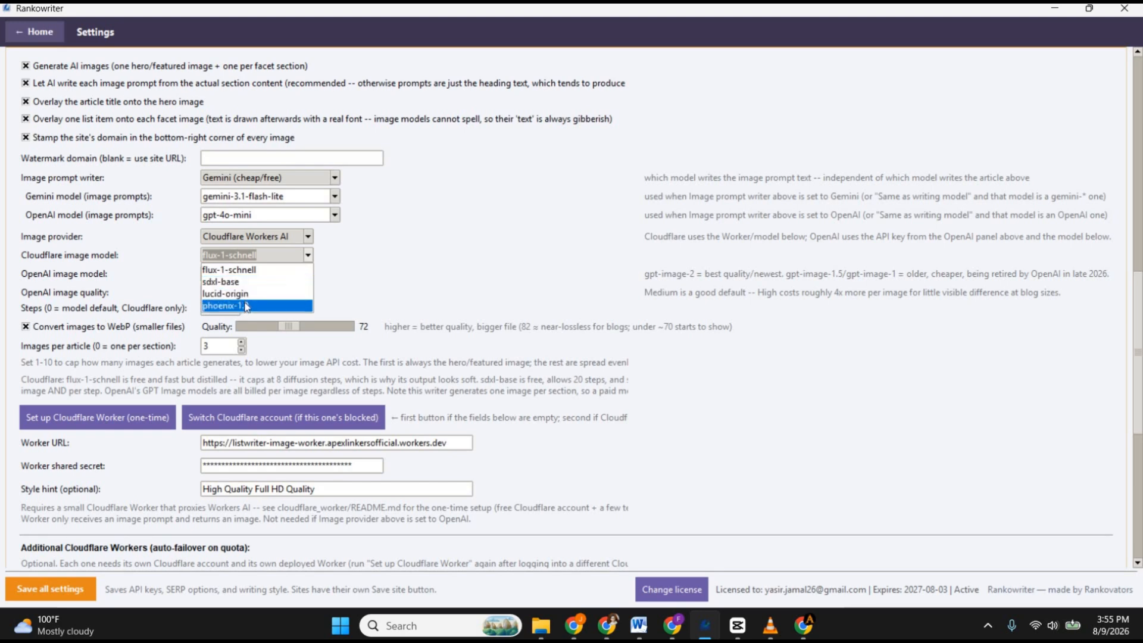
left_click(262, 270)
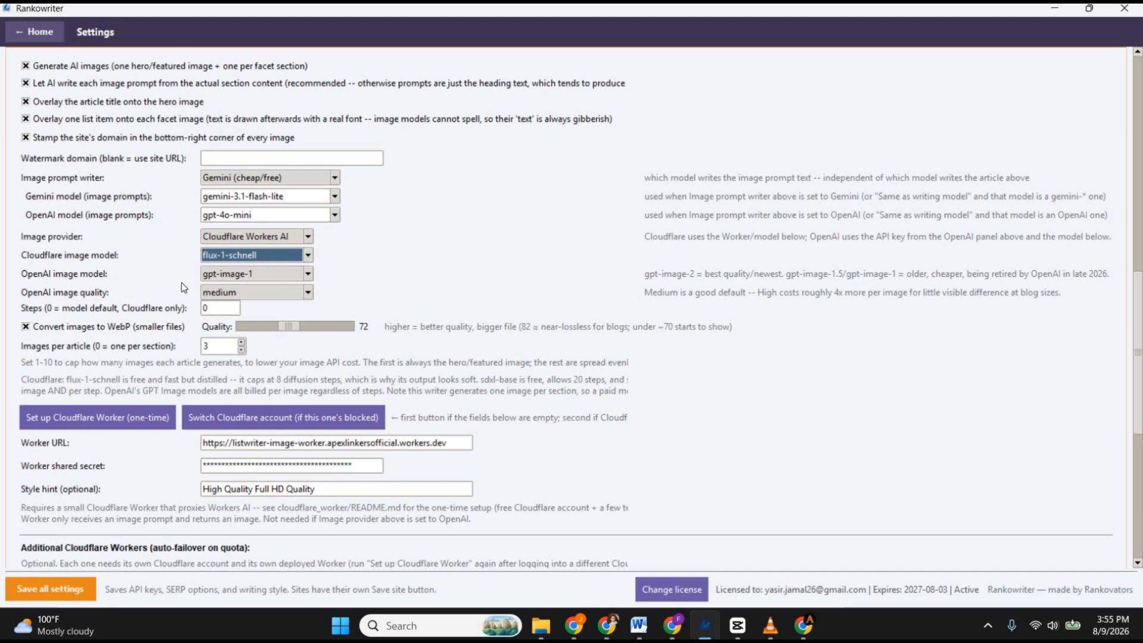
Step: Set the OpenAI image model to gpt-image-2 and the OpenAI image quality to low
left_click(308, 274)
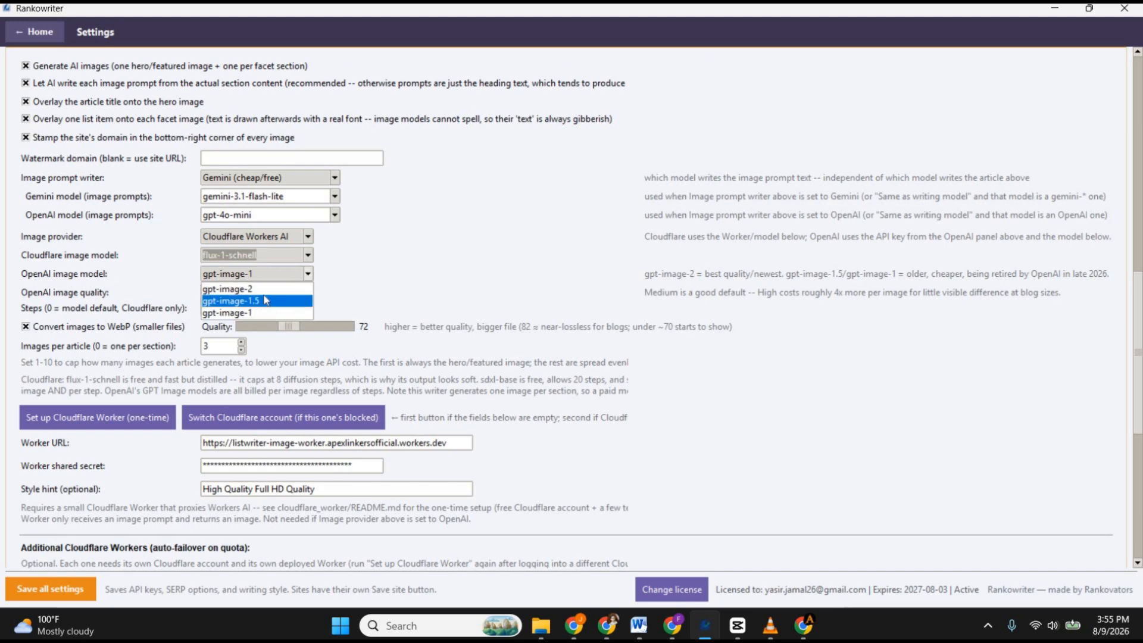
left_click(263, 292)
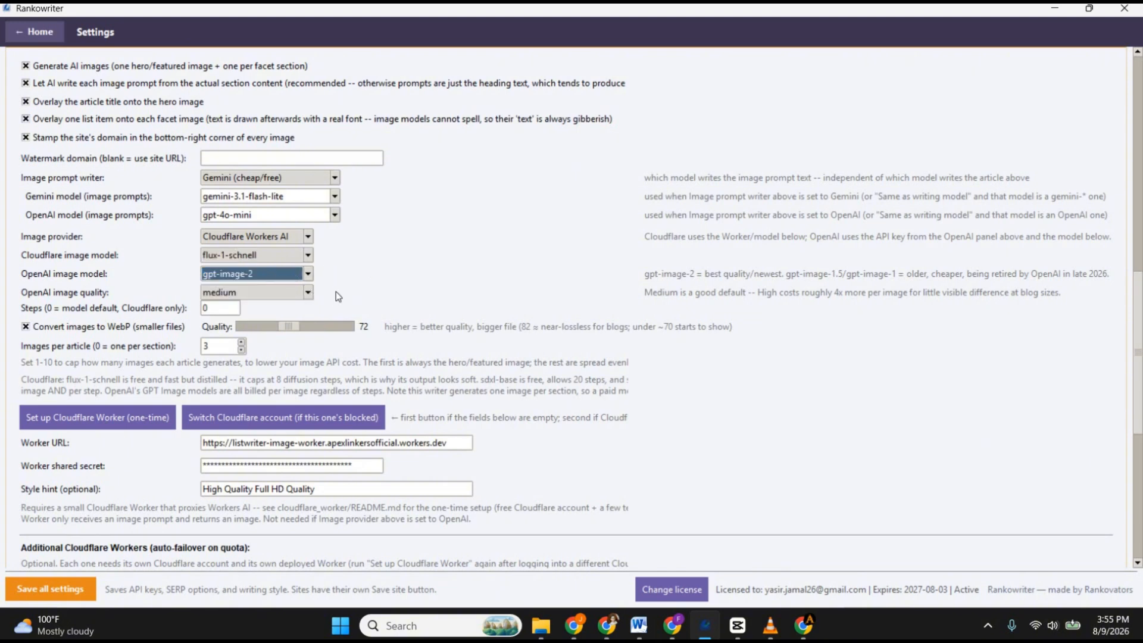
left_click(254, 292)
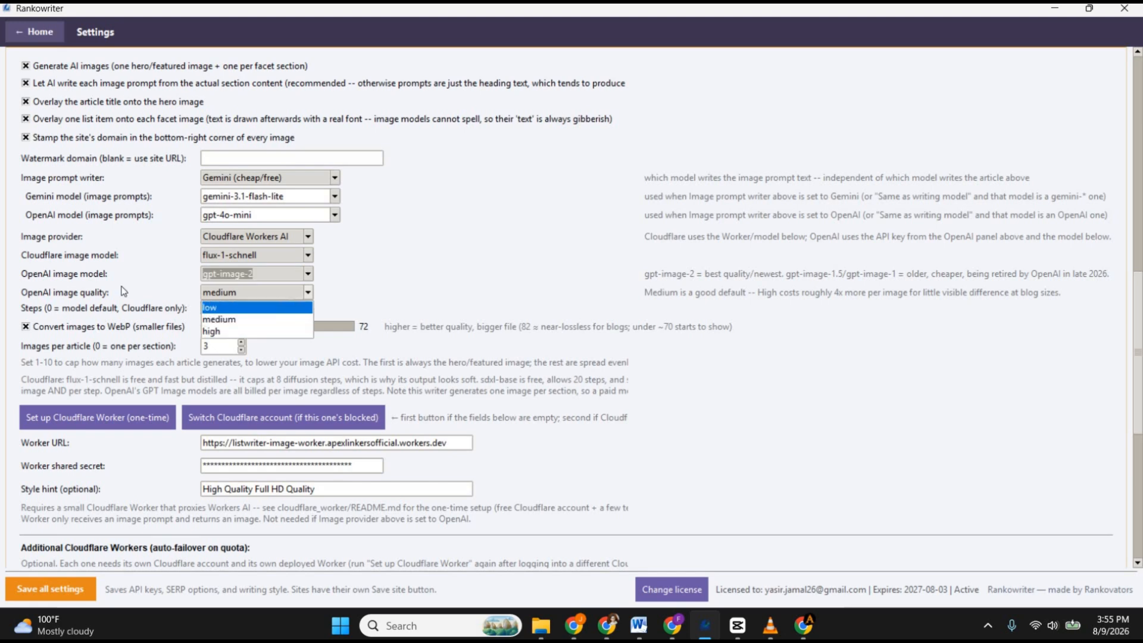
left_click(256, 308)
left_click(283, 297)
left_click(348, 289)
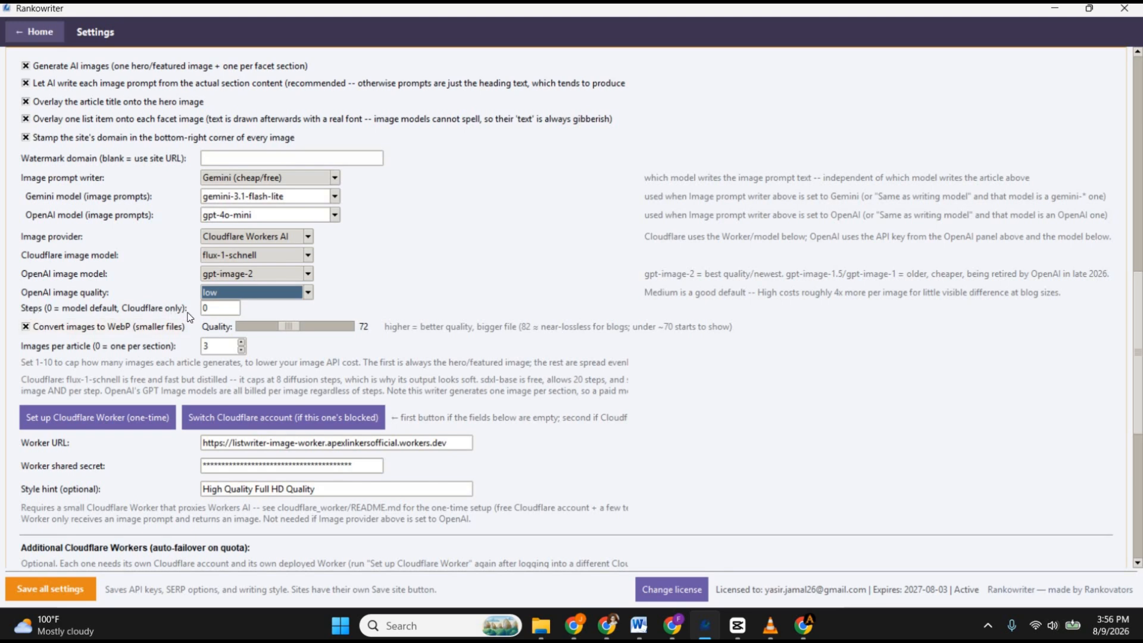
Step: Keep the conversion of images to WebP enabled and set its quality to 73
key("Tab")
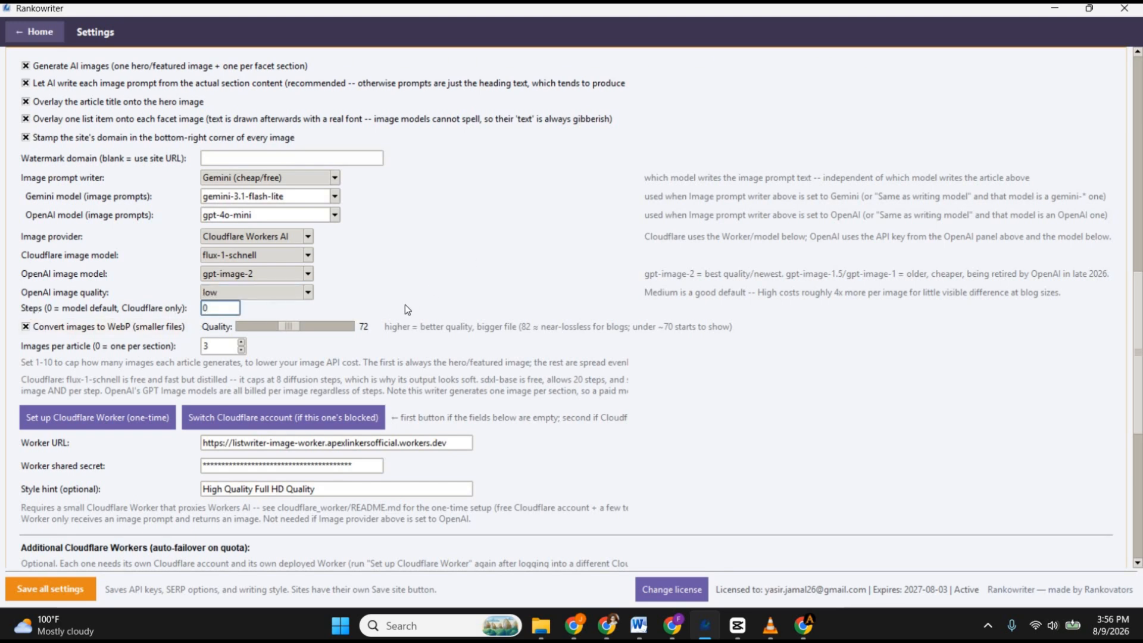
scroll(56, 310, "down", 3)
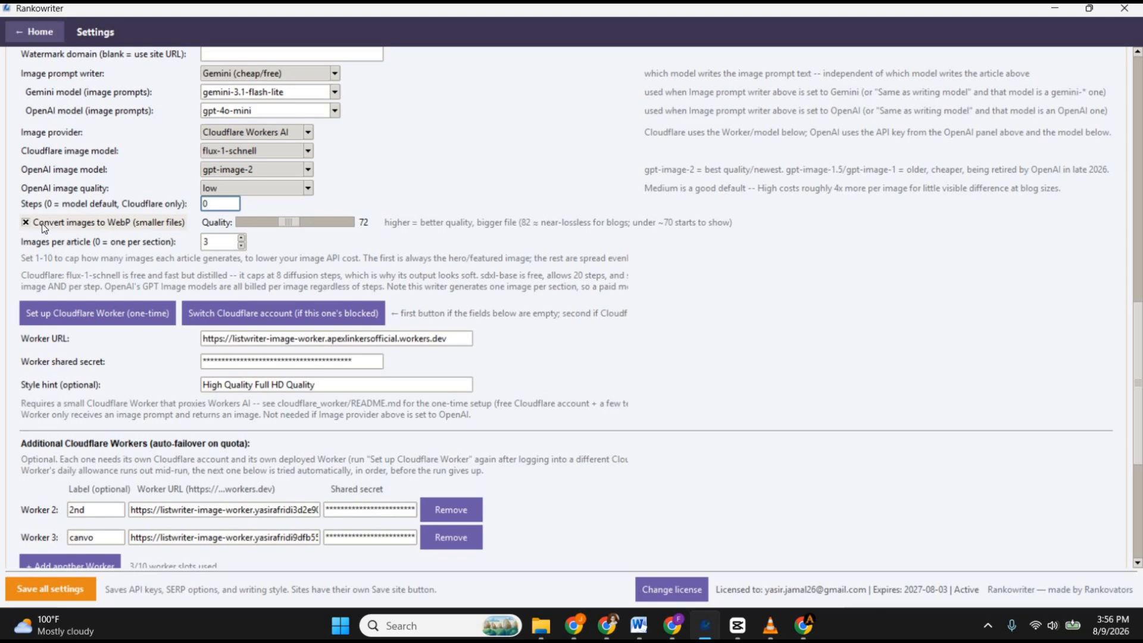
double_click(25, 222)
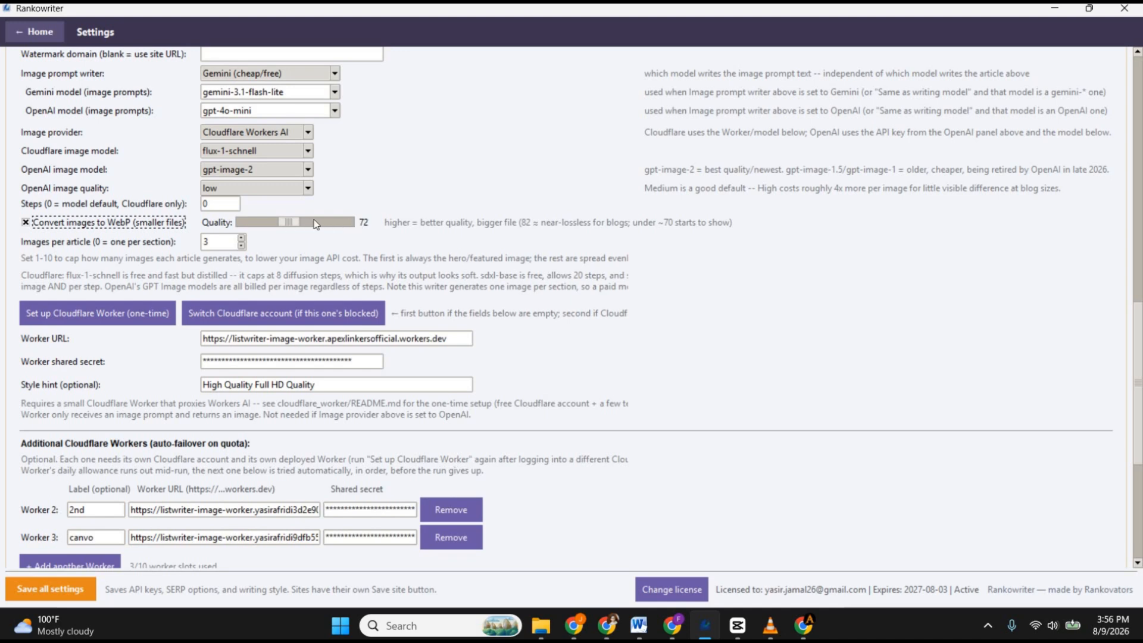
left_click_drag(295, 222, 289, 223)
left_click(305, 220)
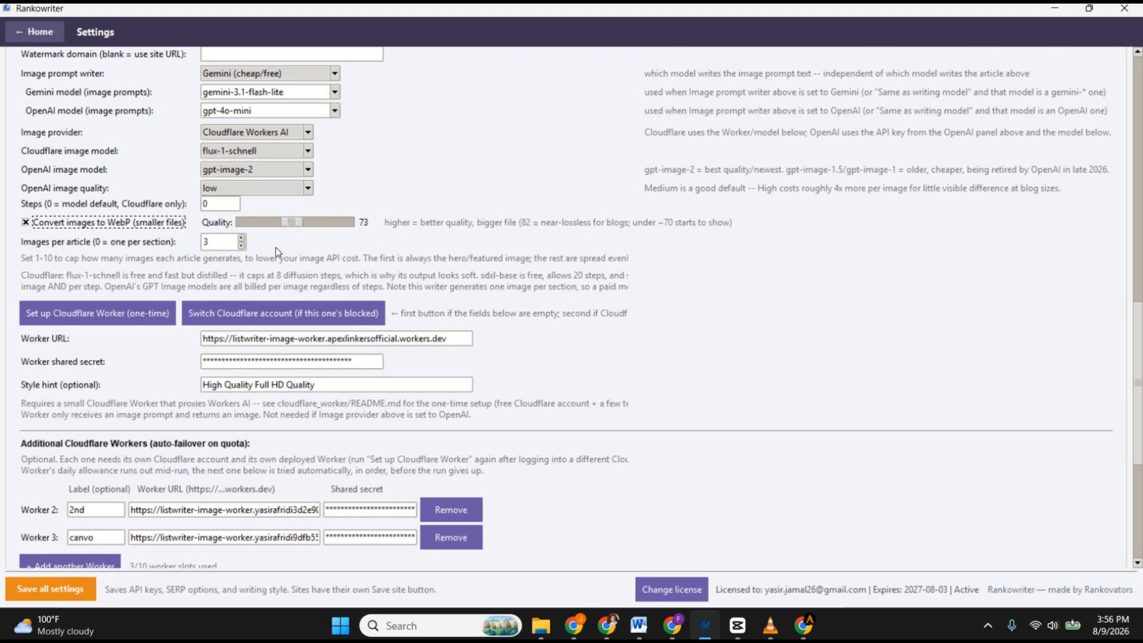
Step: Review the images-per-article limit, the main Worker's URL and shared secret, and the style hint
double_click(217, 244)
scroll(154, 272, "down", 3)
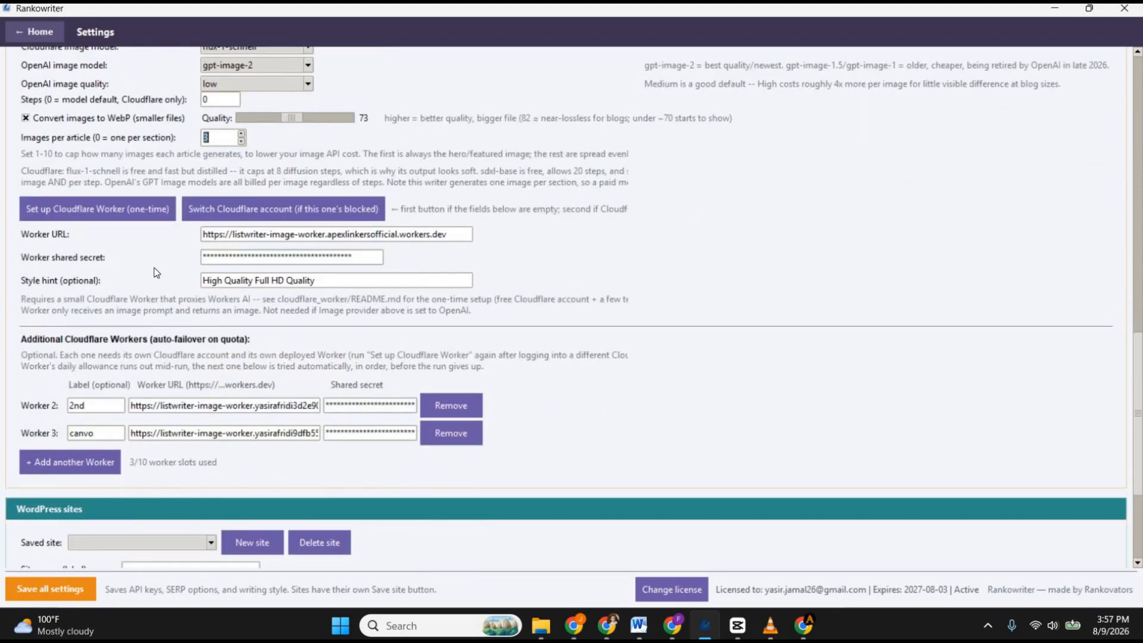
scroll(438, 241, "up", 3)
scroll(444, 234, "up", 3)
scroll(463, 247, "down", 4)
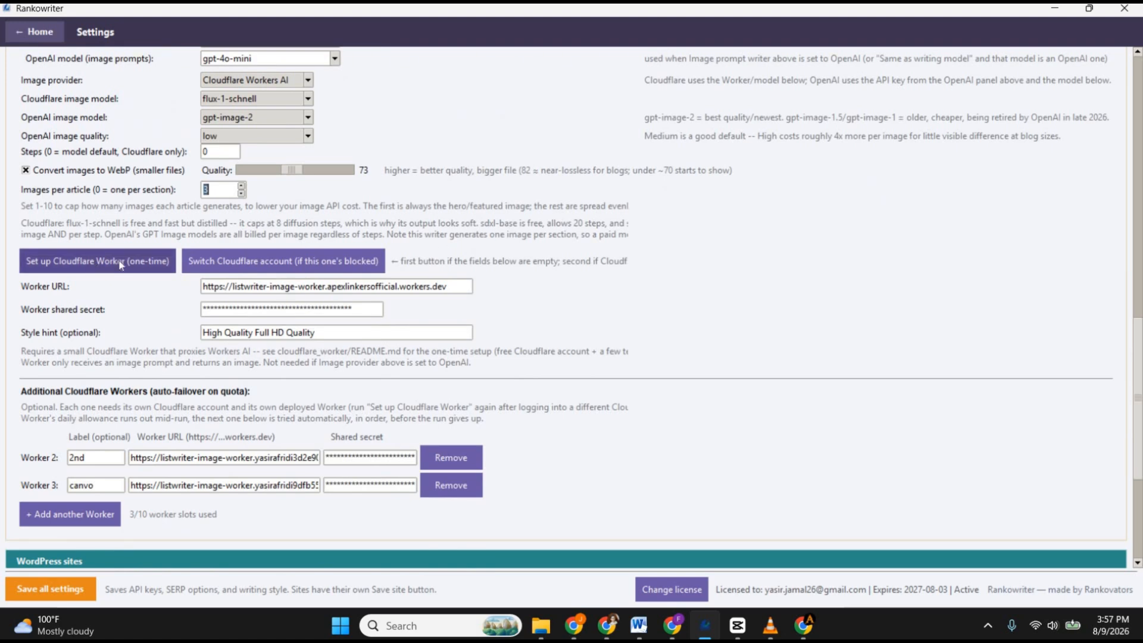
left_click(337, 286)
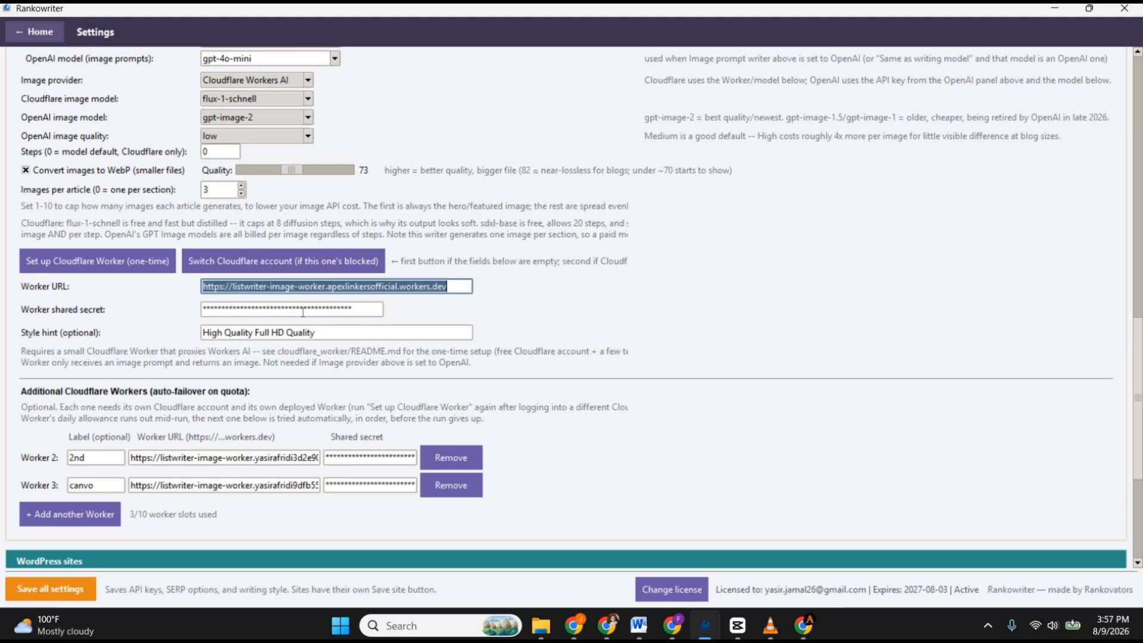
key("Tab")
key("shift+Tab")
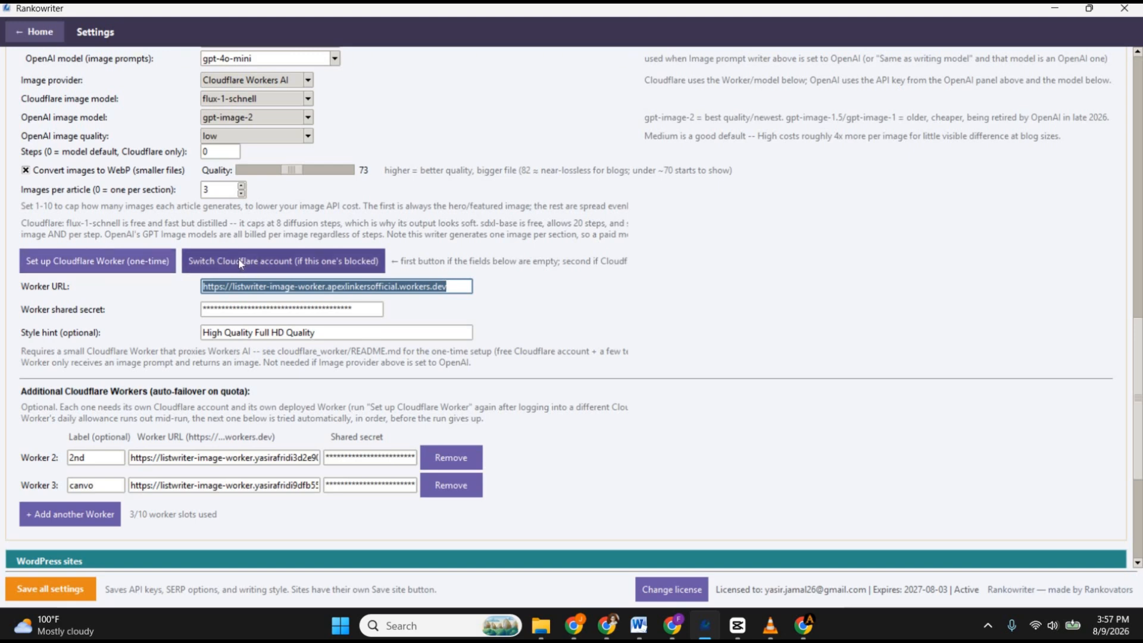
key("Tab")
key("Tab")
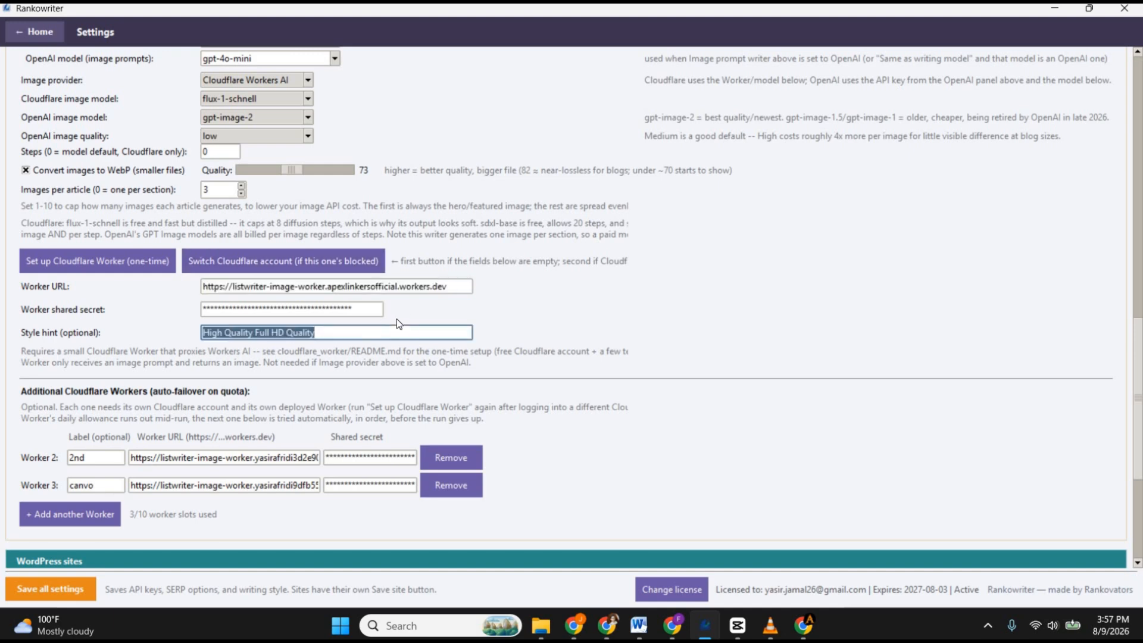
triple_click(319, 334)
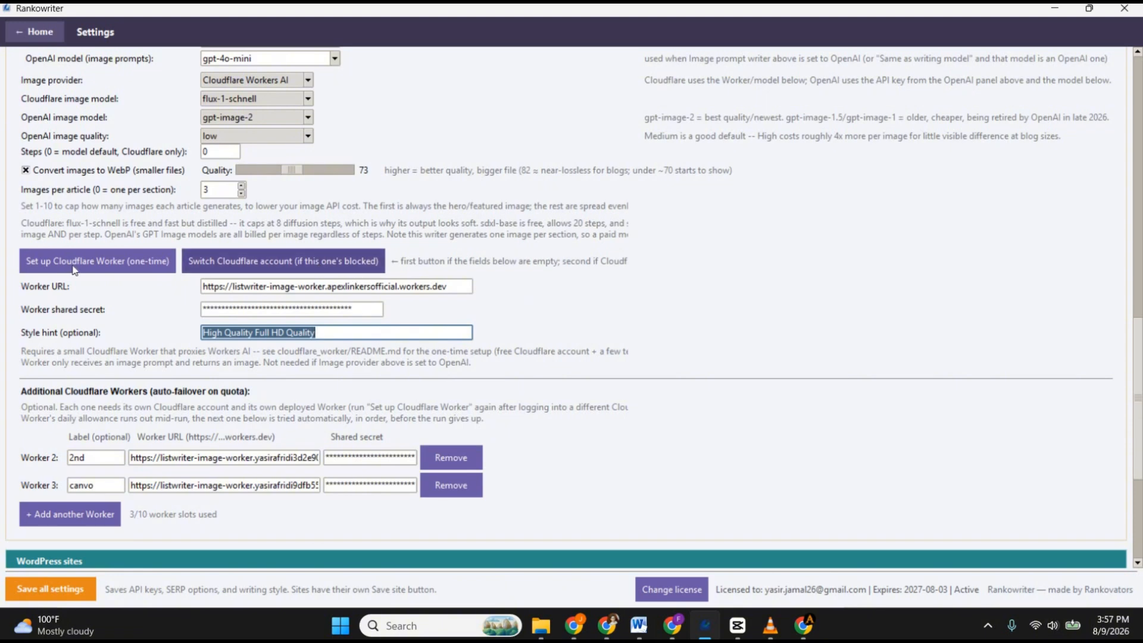
Step: Open the one-time Cloudflare Worker setup prompt, read its requirements and cancel it
left_click(126, 268)
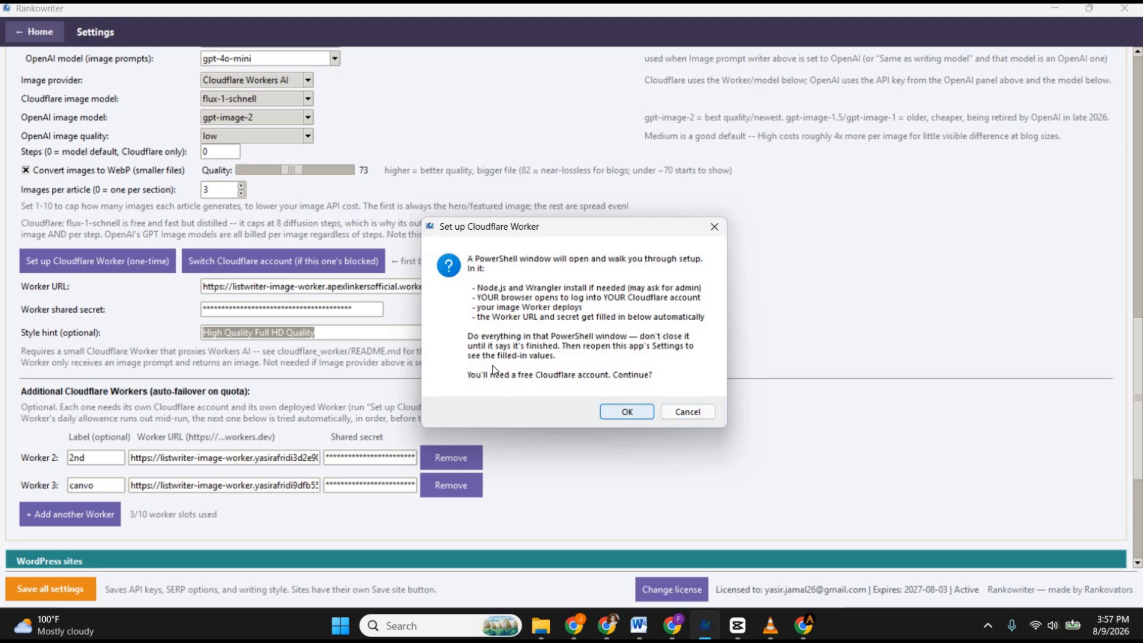
left_click(682, 413)
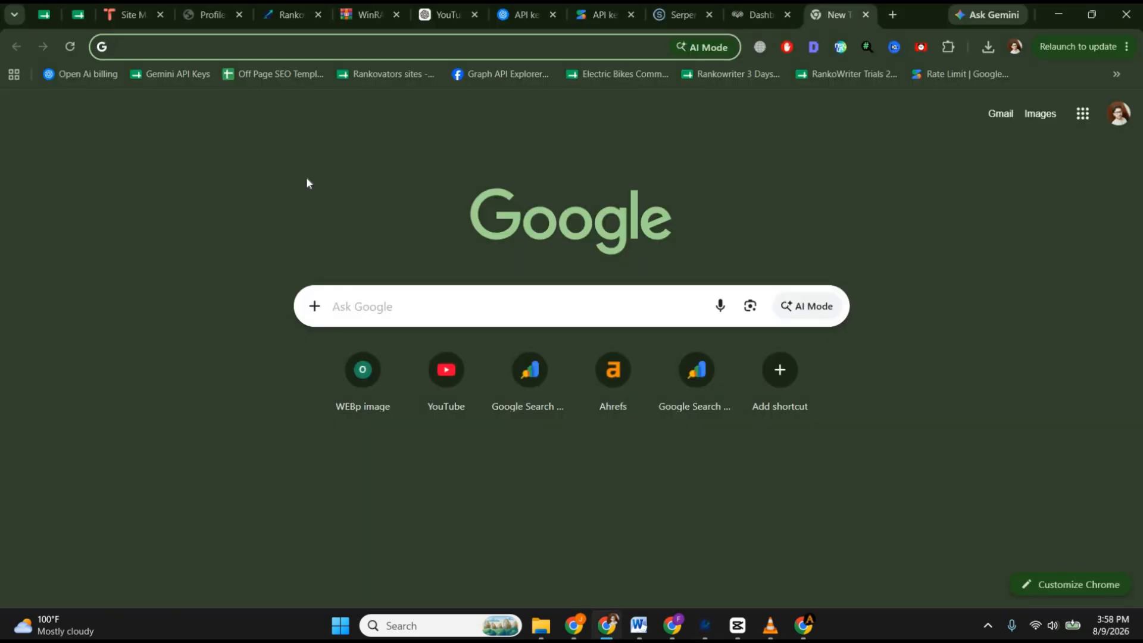
Step: Switch to Chrome, search for node js and open the Node.js site's download page
type("nod")
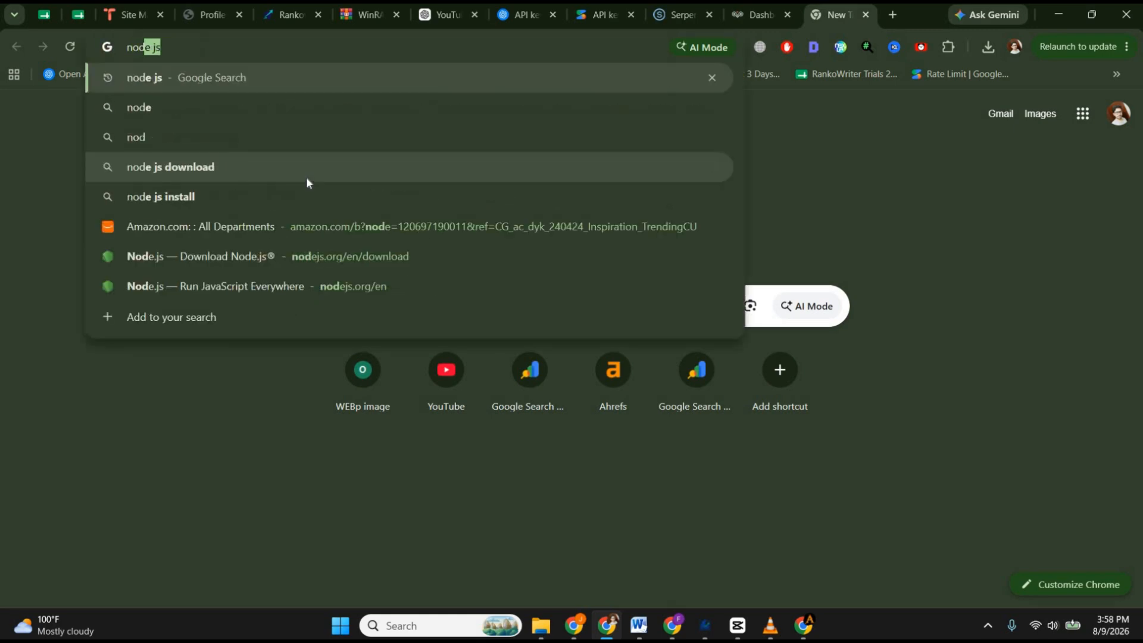
key("Return")
left_click(177, 227)
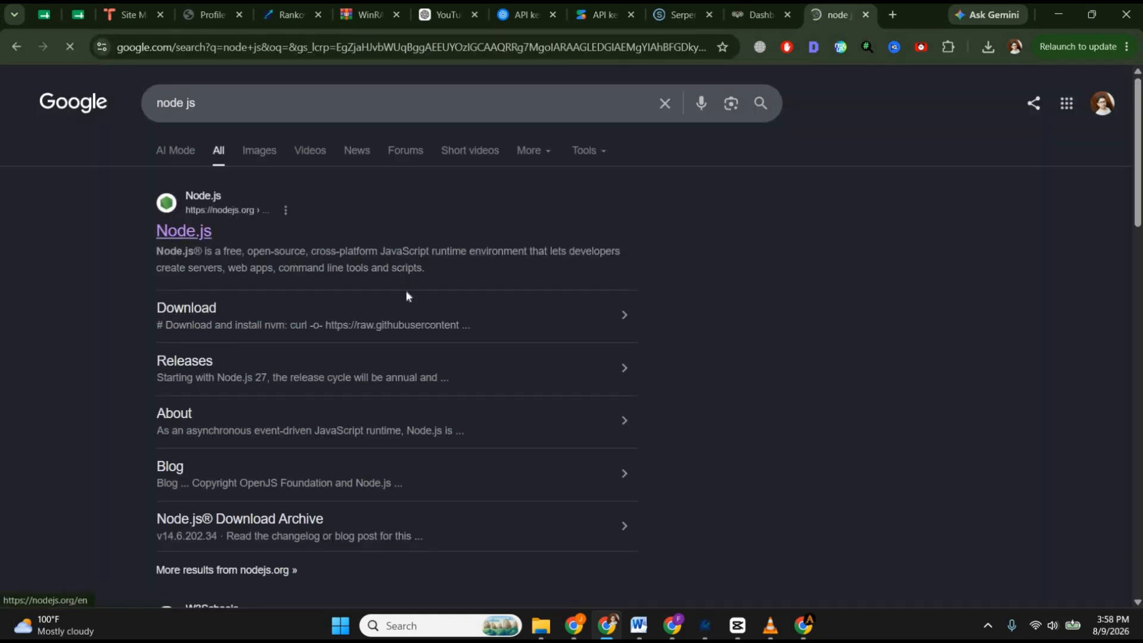
scroll(351, 318, "down", 1)
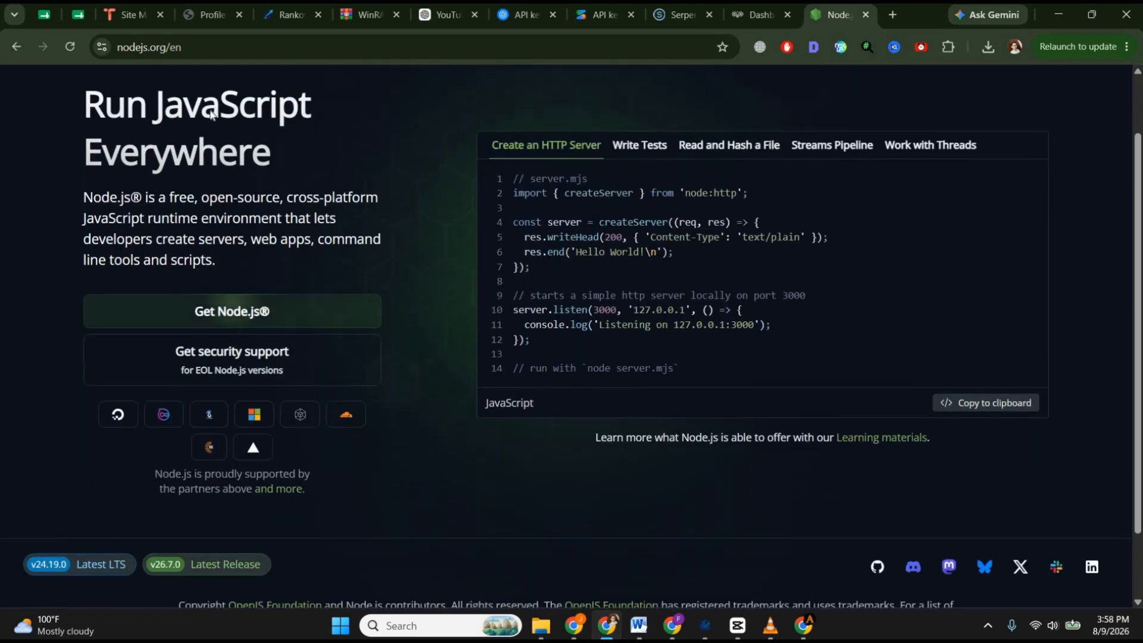
scroll(345, 310, "up", 1)
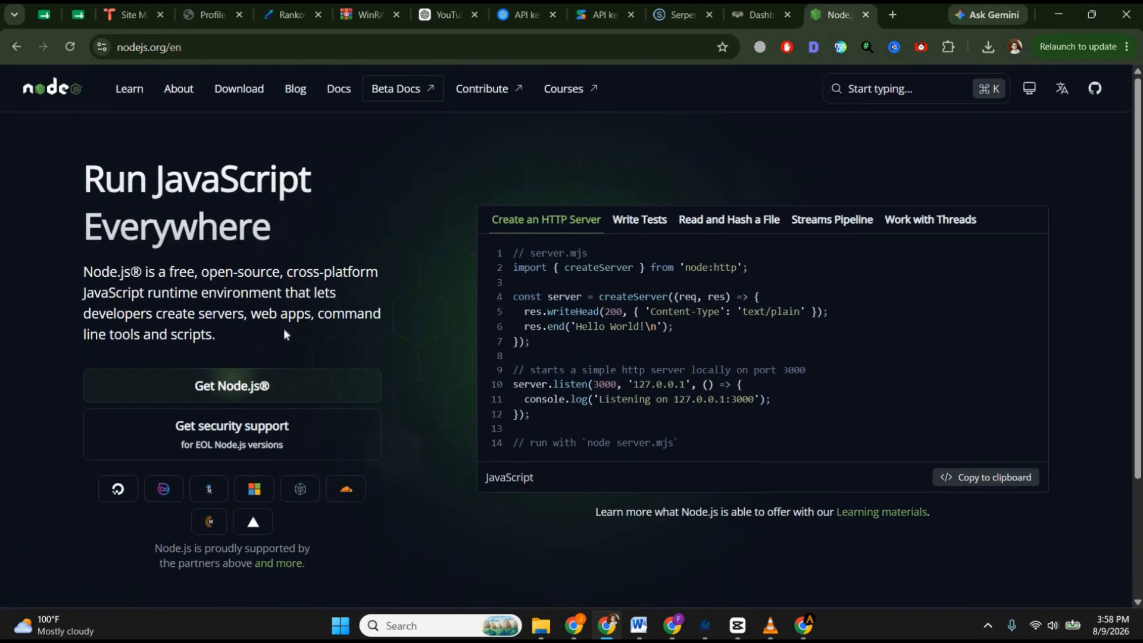
scroll(301, 310, "down", 3)
left_click(240, 232)
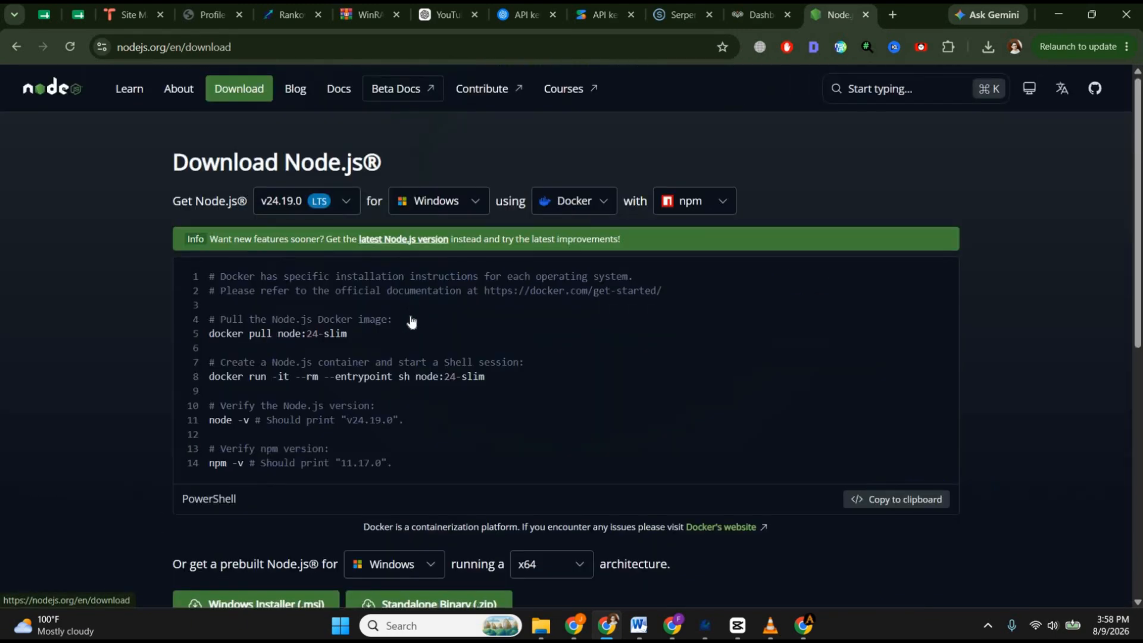
Step: Download the prebuilt Node.js Windows Installer (.msi) for x64 and check it in the recent download history
scroll(532, 329, "down", 5)
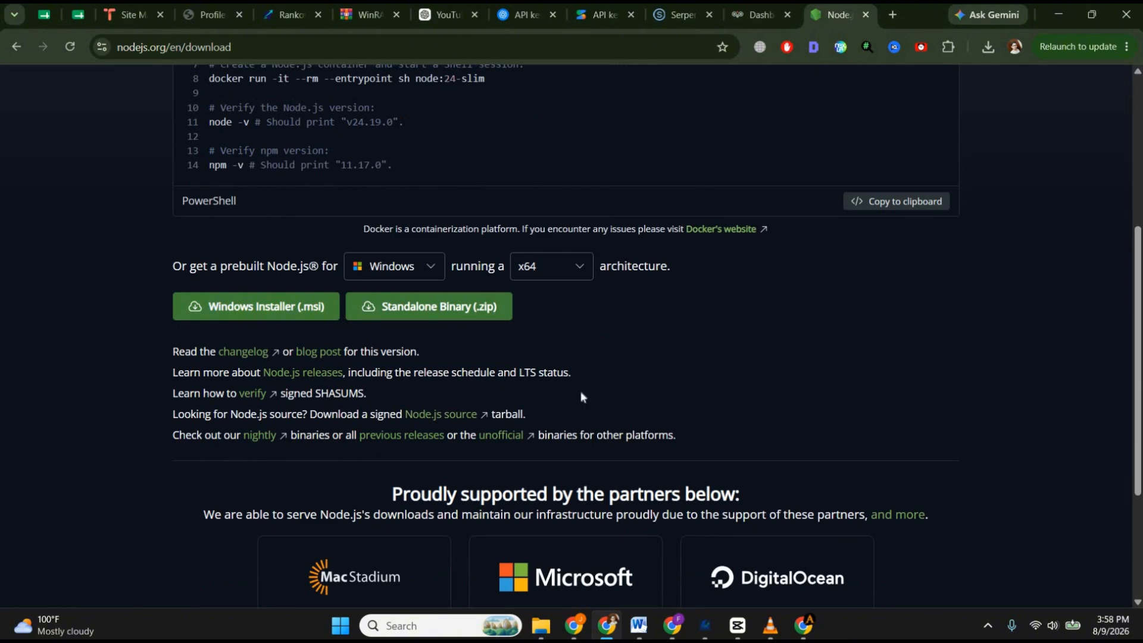
left_click(258, 315)
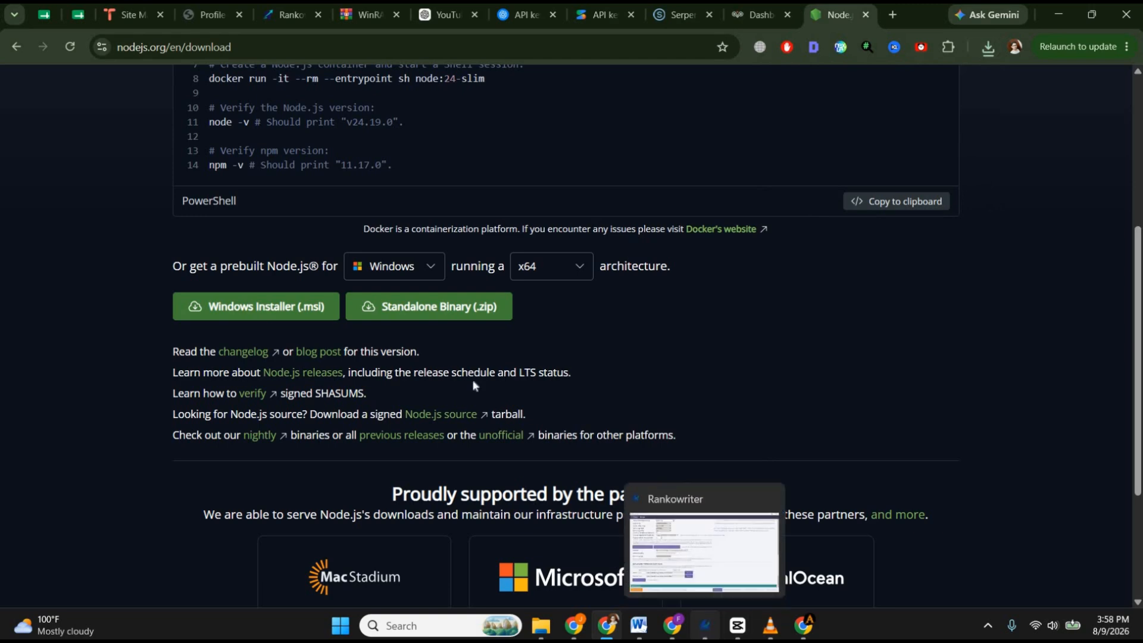
left_click(704, 625)
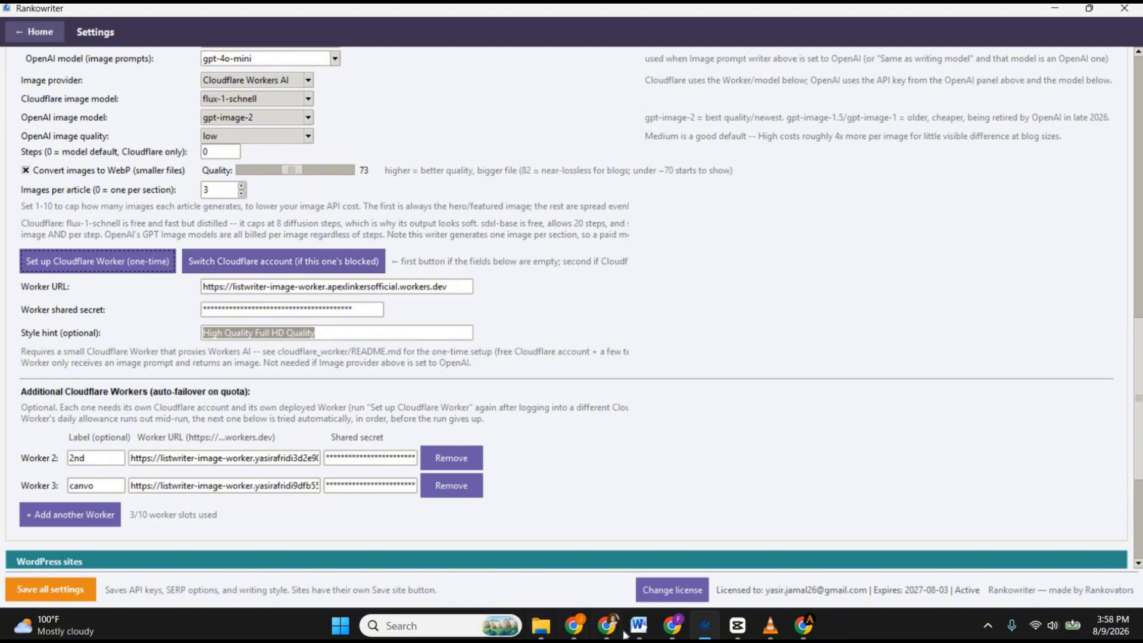
left_click(607, 625)
left_click(988, 47)
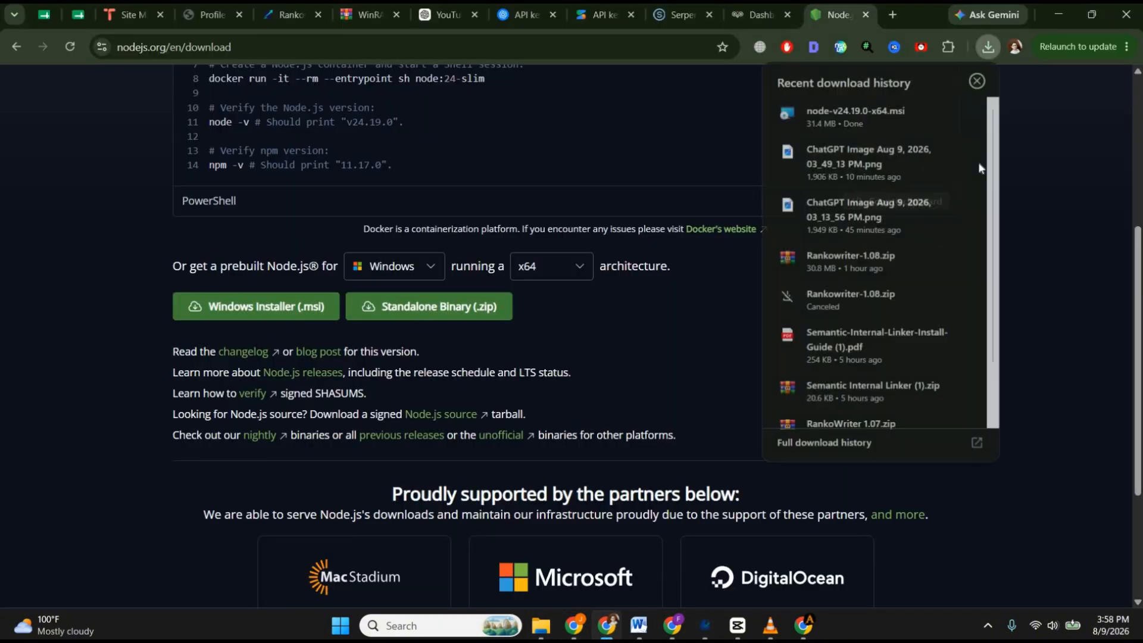
Step: Go to cloudflare.com in a new browser tab and open the Cloudflare account dashboard
left_click(711, 631)
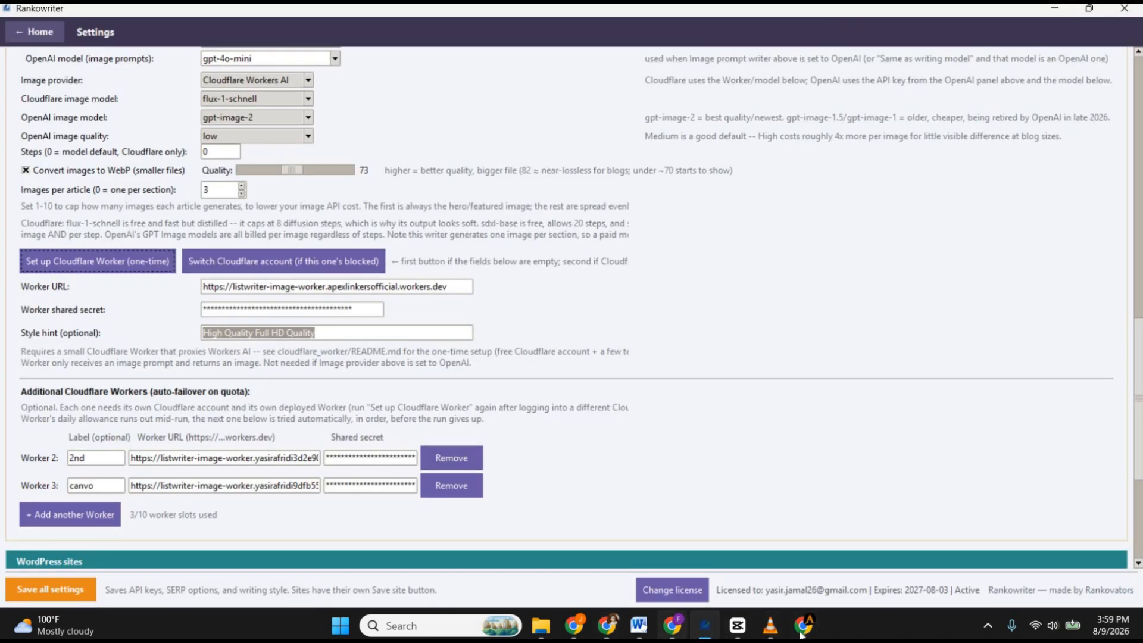
mouse_move(803, 627)
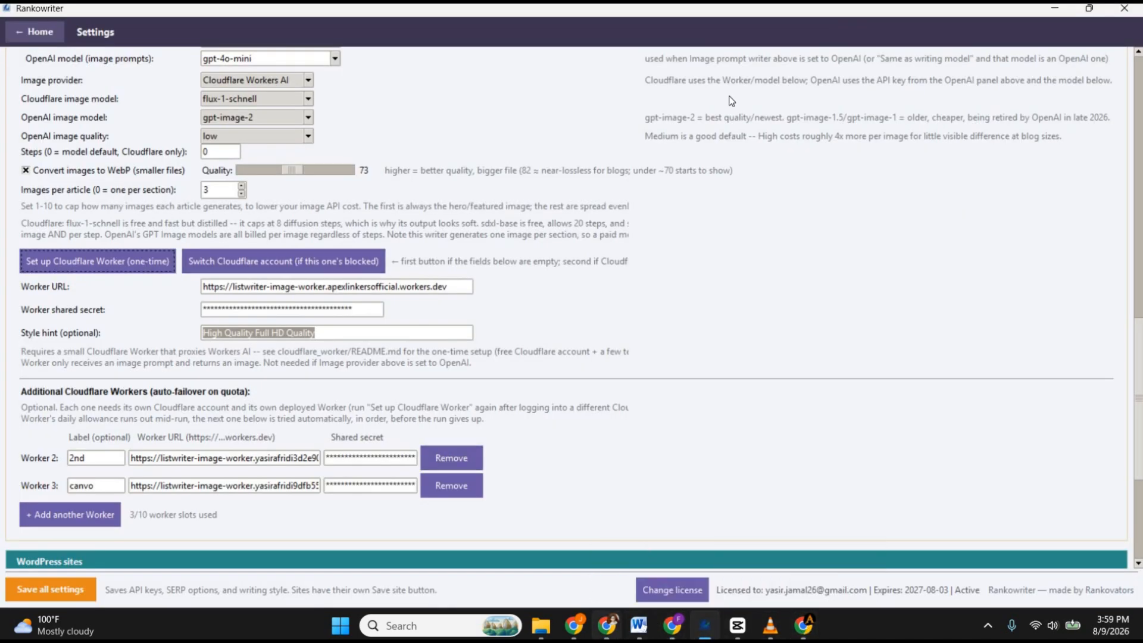
left_click(599, 536)
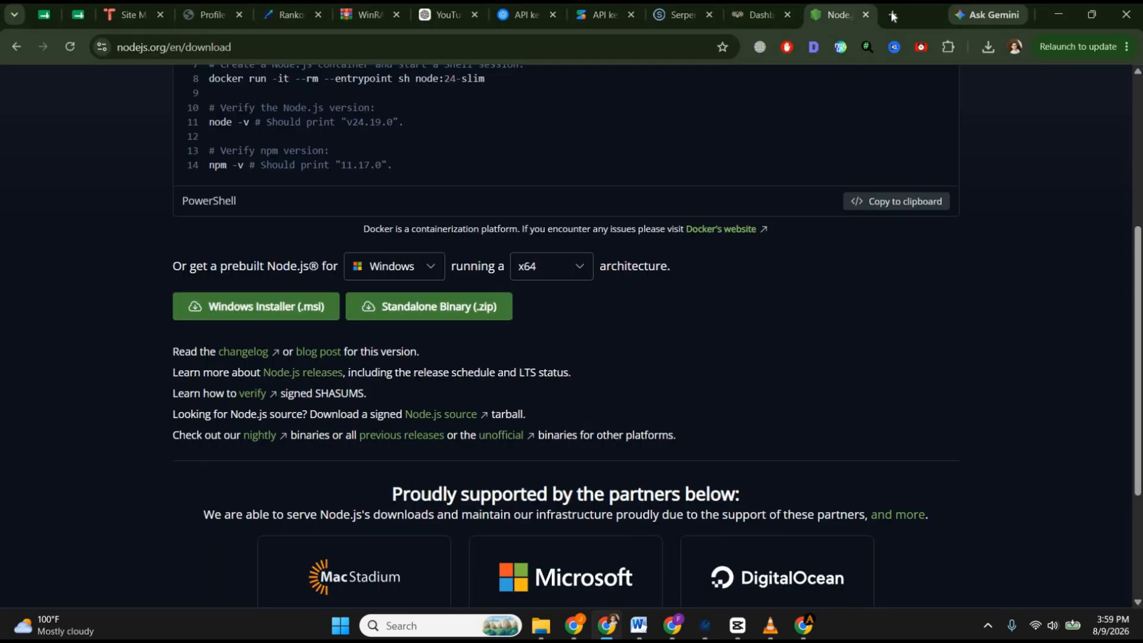
left_click(893, 15)
type("co")
key("BackSpace")
type("lo")
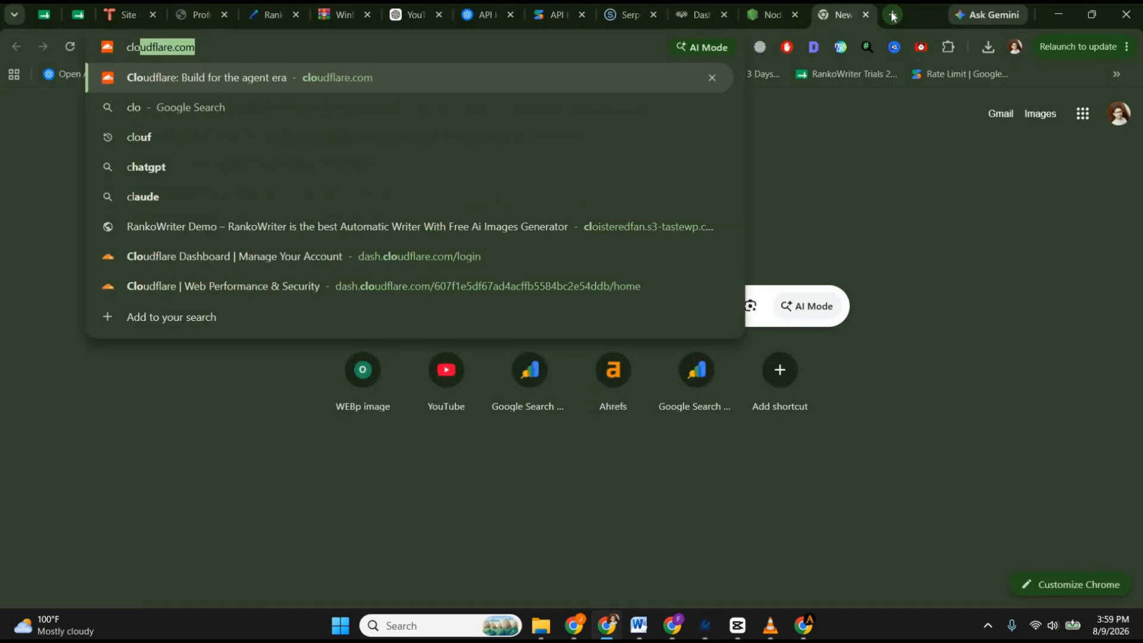
key("Return")
left_click(951, 93)
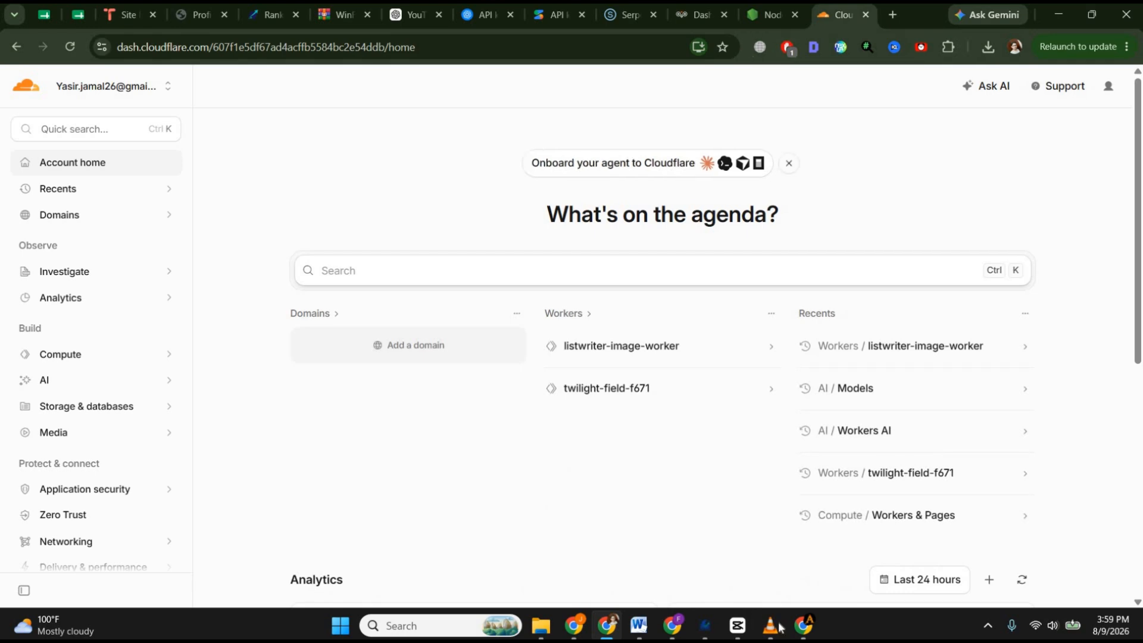
Step: Switch to Rankowriter and start the Switch Cloudflare account setup, accepting its confirmation so the PowerShell window runs
left_click(705, 625)
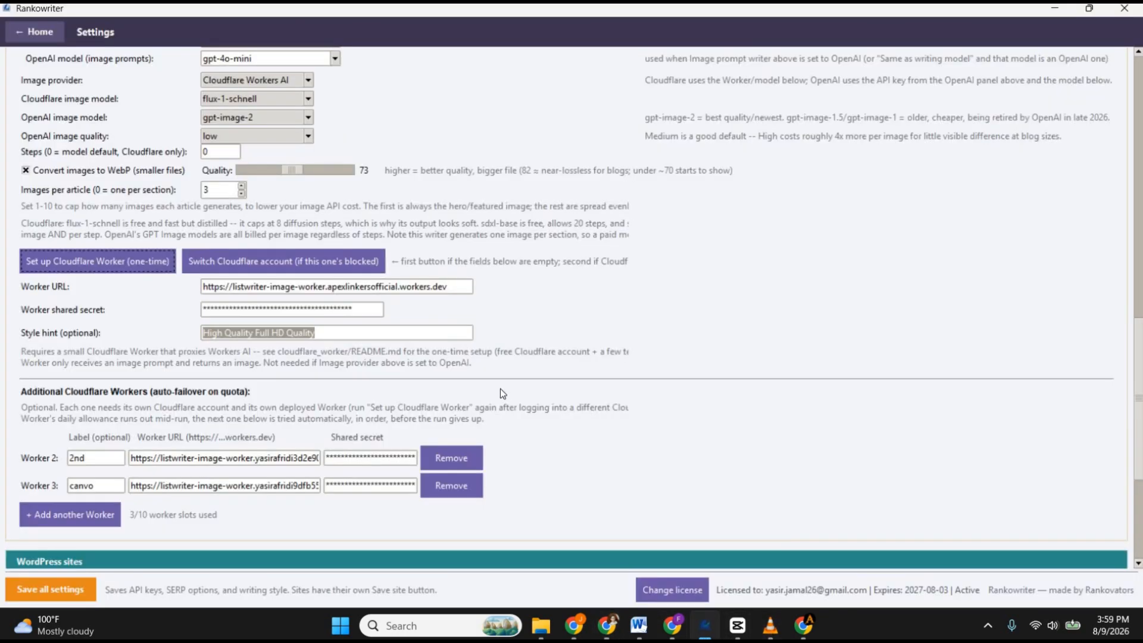
scroll(500, 388, "up", 2)
scroll(515, 384, "down", 3)
scroll(517, 390, "up", 3)
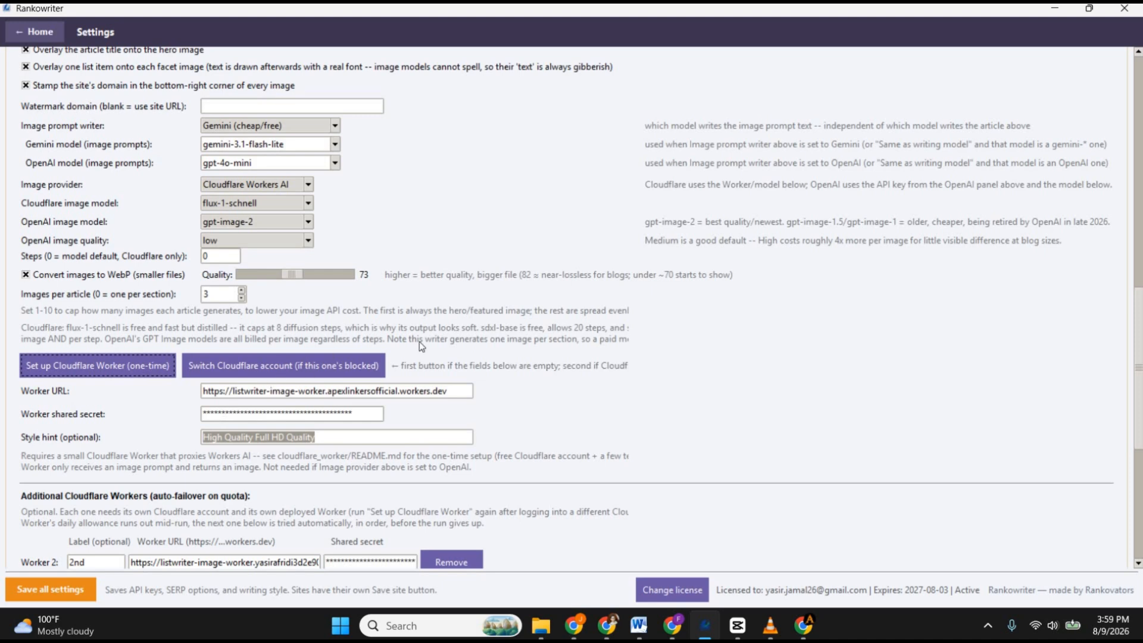
scroll(499, 341, "down", 2)
scroll(477, 350, "up", 2)
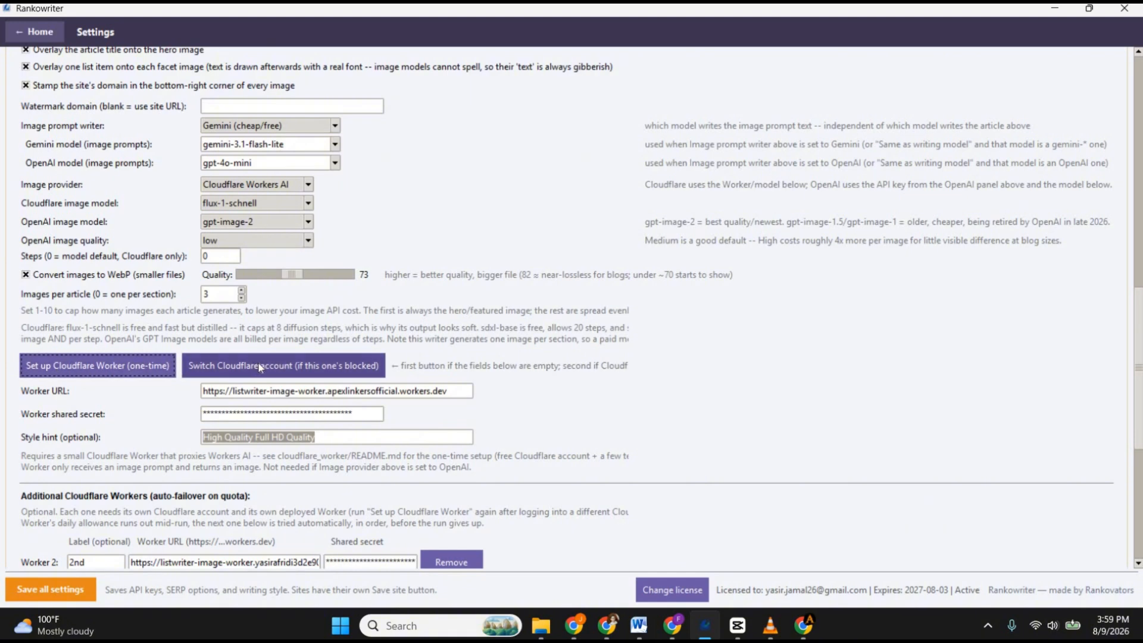
left_click(284, 365)
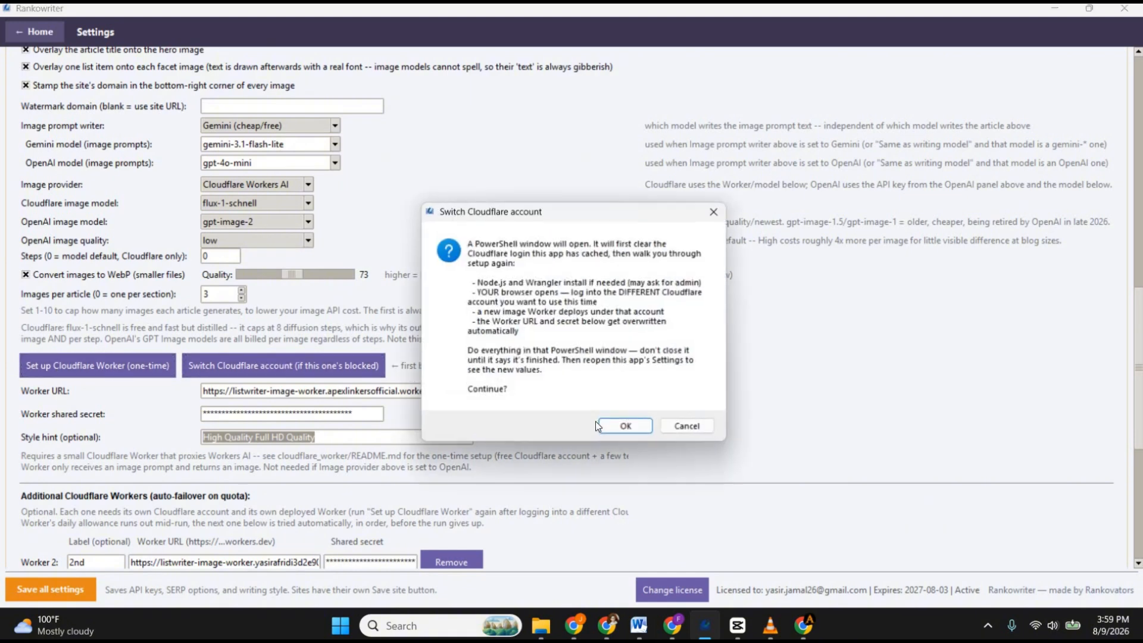
left_click(628, 431)
left_click(673, 372)
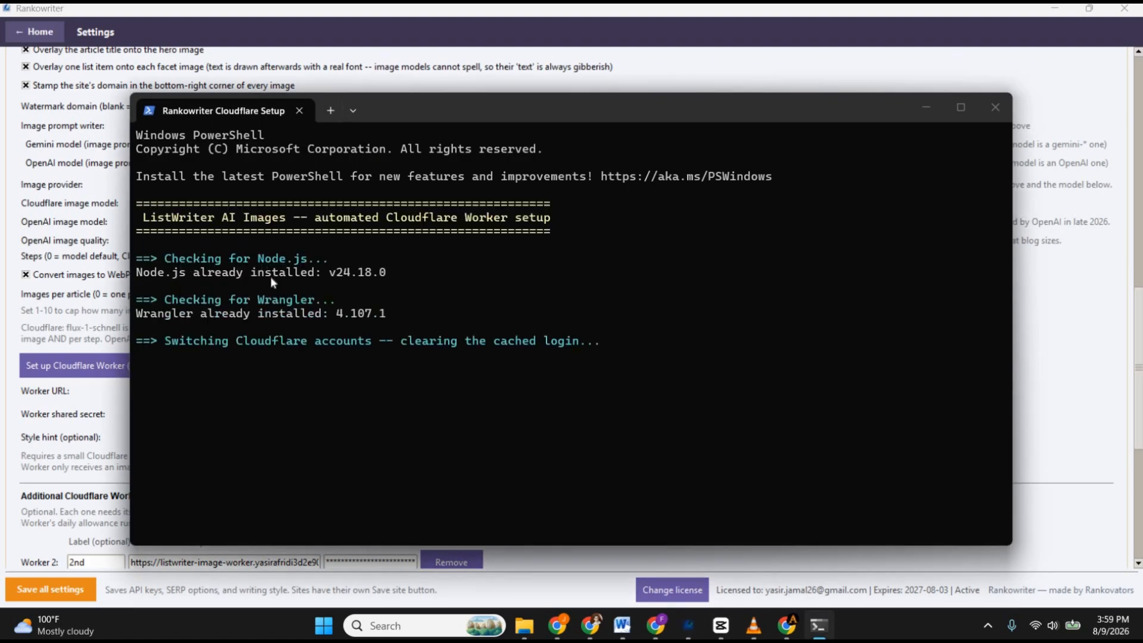
Step: Examine the PowerShell setup output covering the Node.js, Wrangler and Cloudflare login checks
left_click_drag(137, 272, 387, 276)
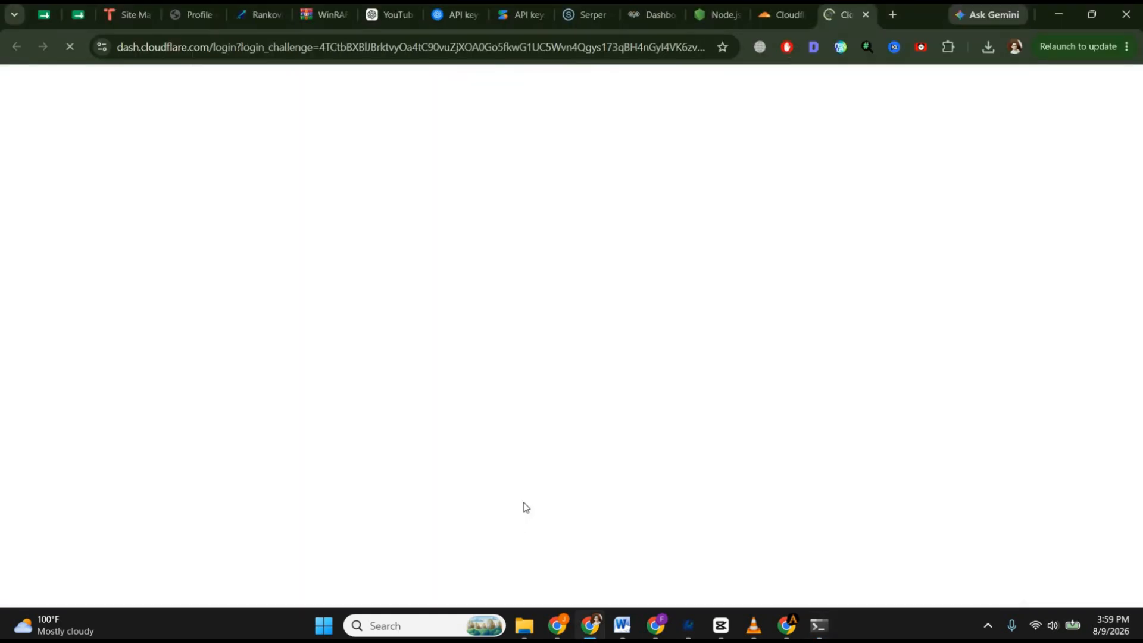
left_click(693, 629)
left_click(819, 626)
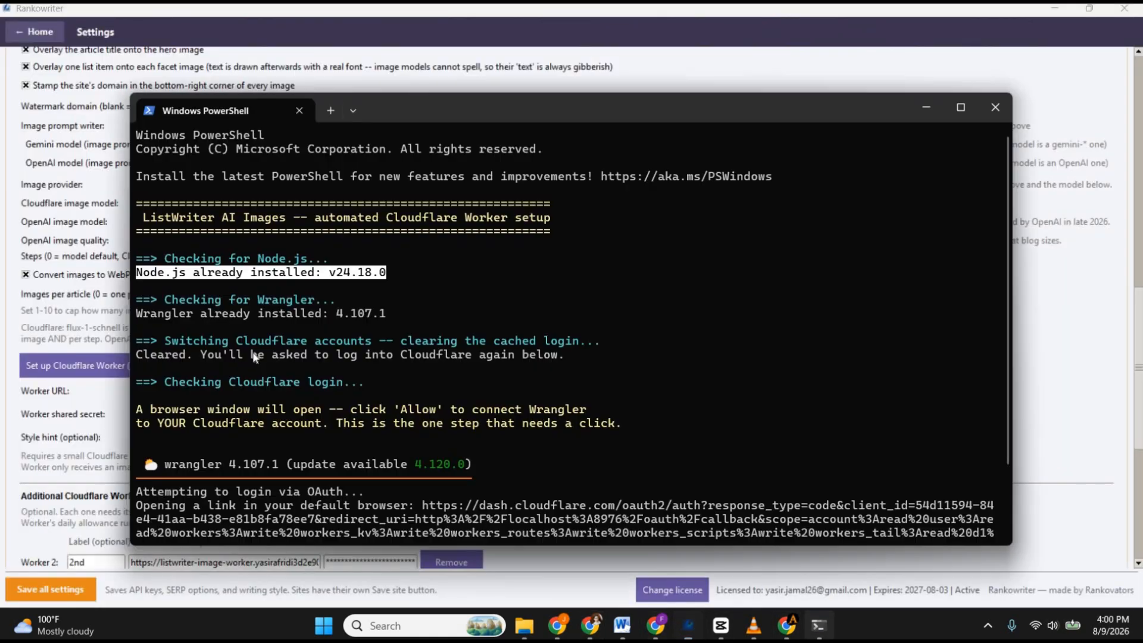
scroll(226, 300, "down", 2)
scroll(270, 311, "up", 2)
left_click_drag(187, 300, 306, 314)
left_click(416, 414)
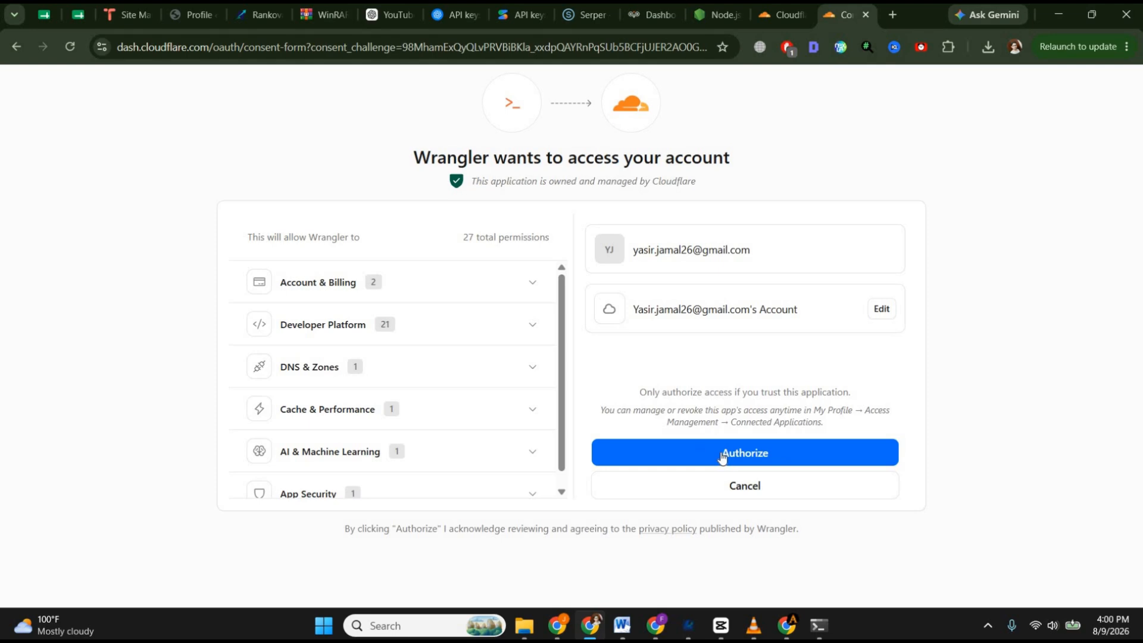
Step: Authorize Wrangler to access the Cloudflare account on the browser consent page
left_click(722, 456)
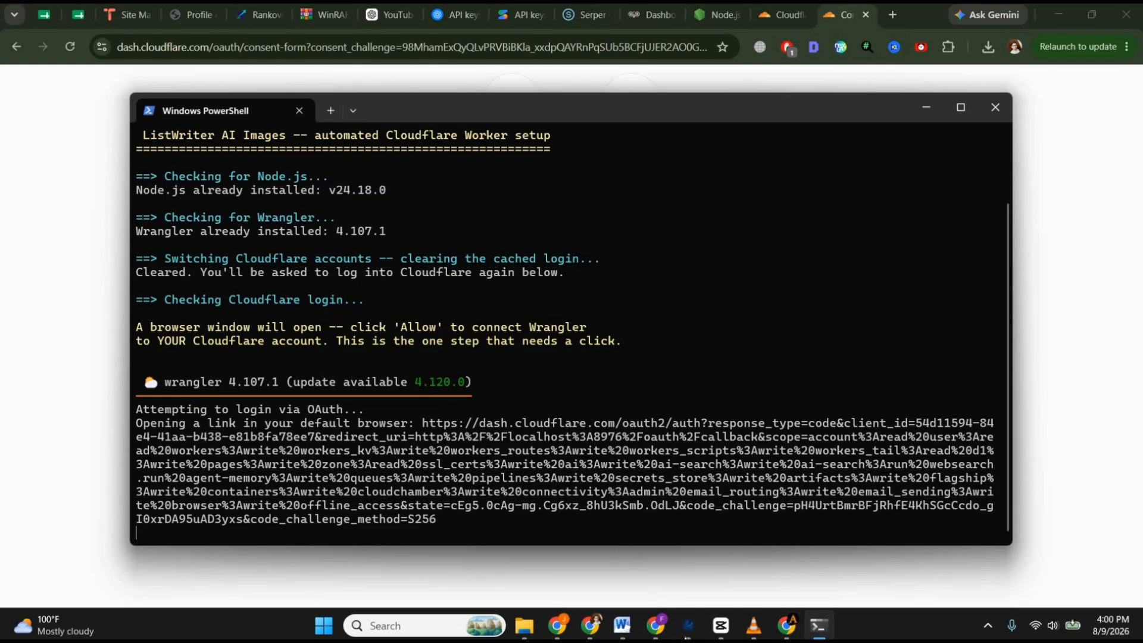
left_click(687, 631)
left_click(681, 368)
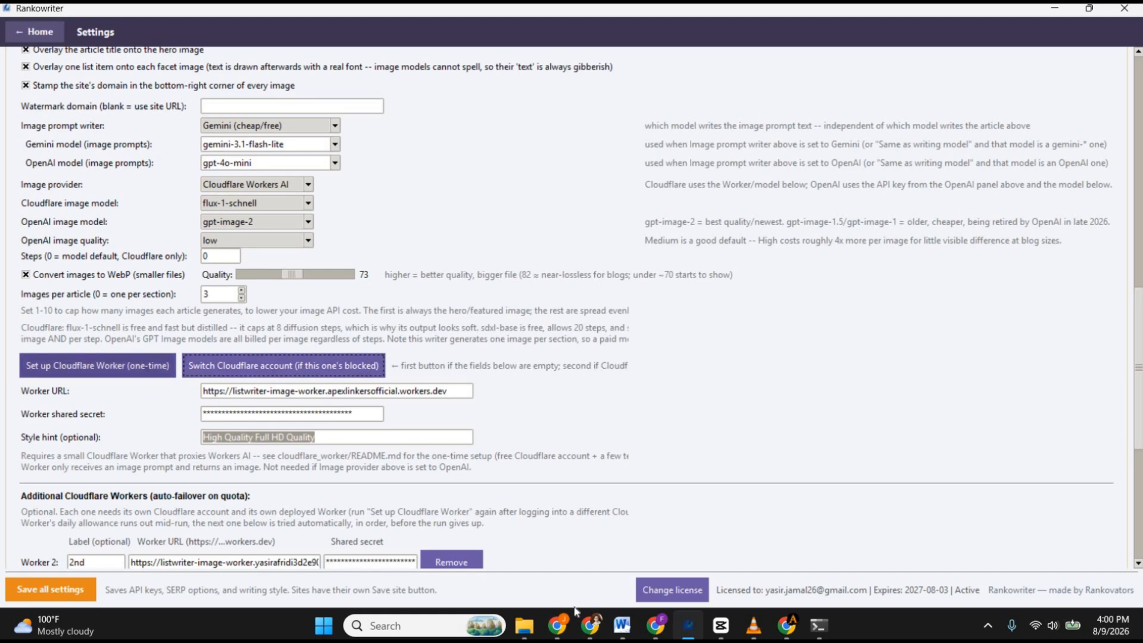
left_click(592, 626)
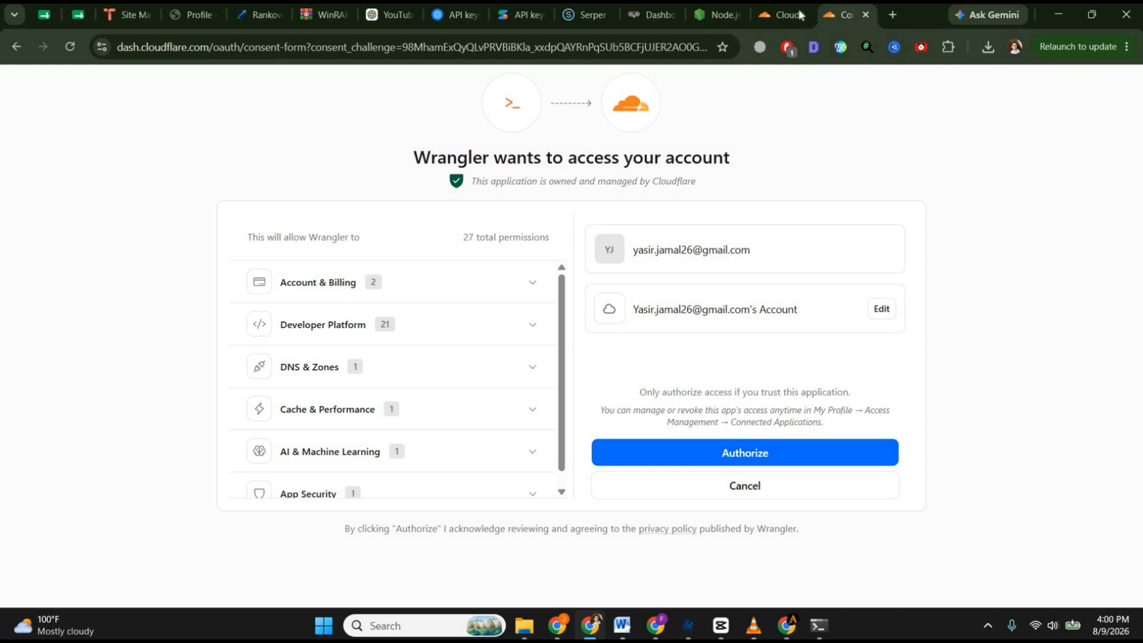
left_click(819, 625)
key("alt+Tab")
left_click(707, 456)
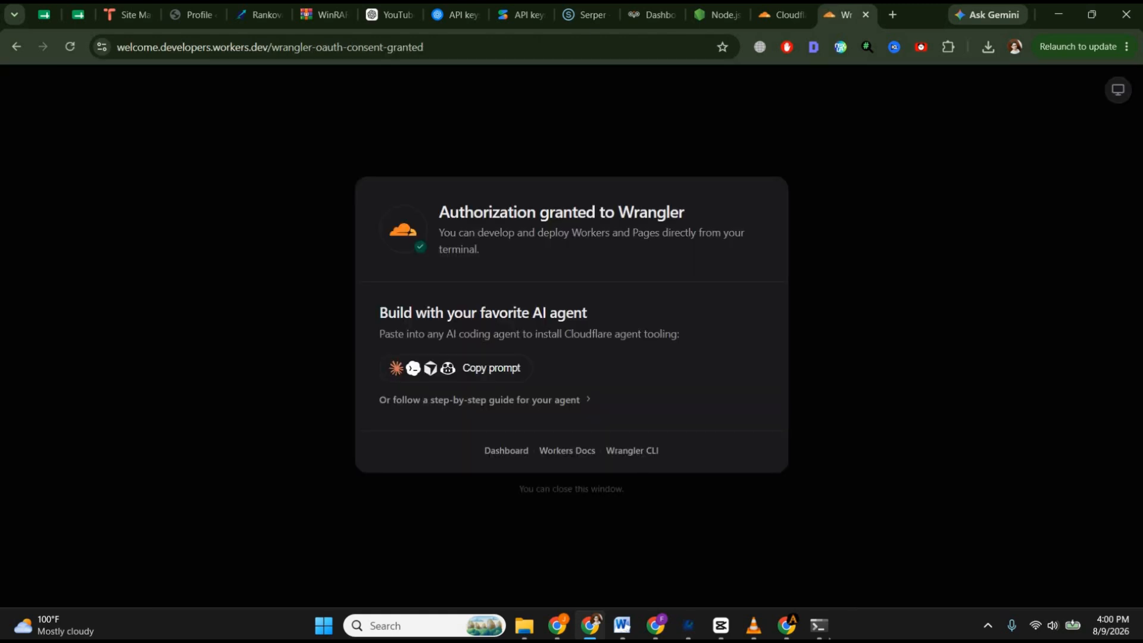
Step: Return to the PowerShell setup window, let the Worker deploy, and copy its Worker URL and secret lines
left_click(819, 625)
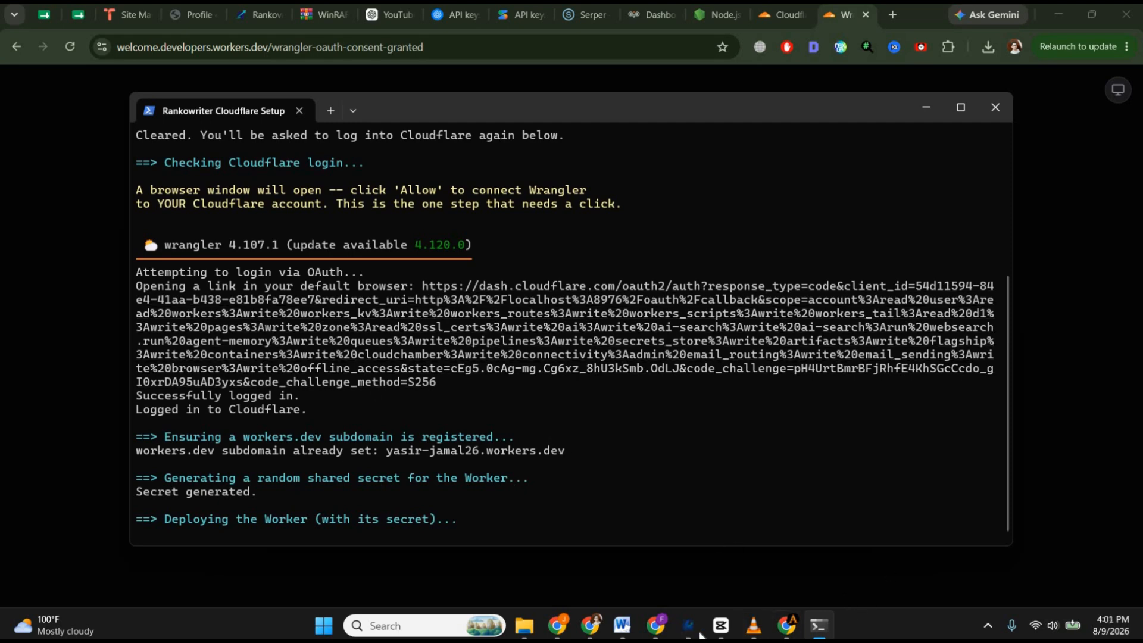
left_click(820, 625)
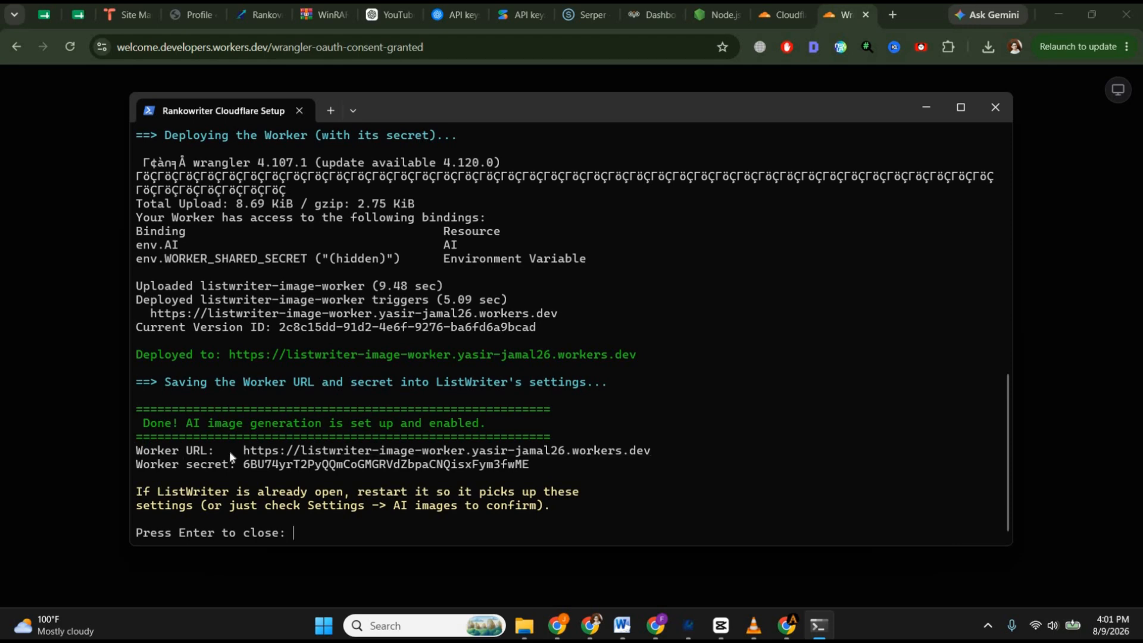
left_click_drag(136, 450, 565, 465)
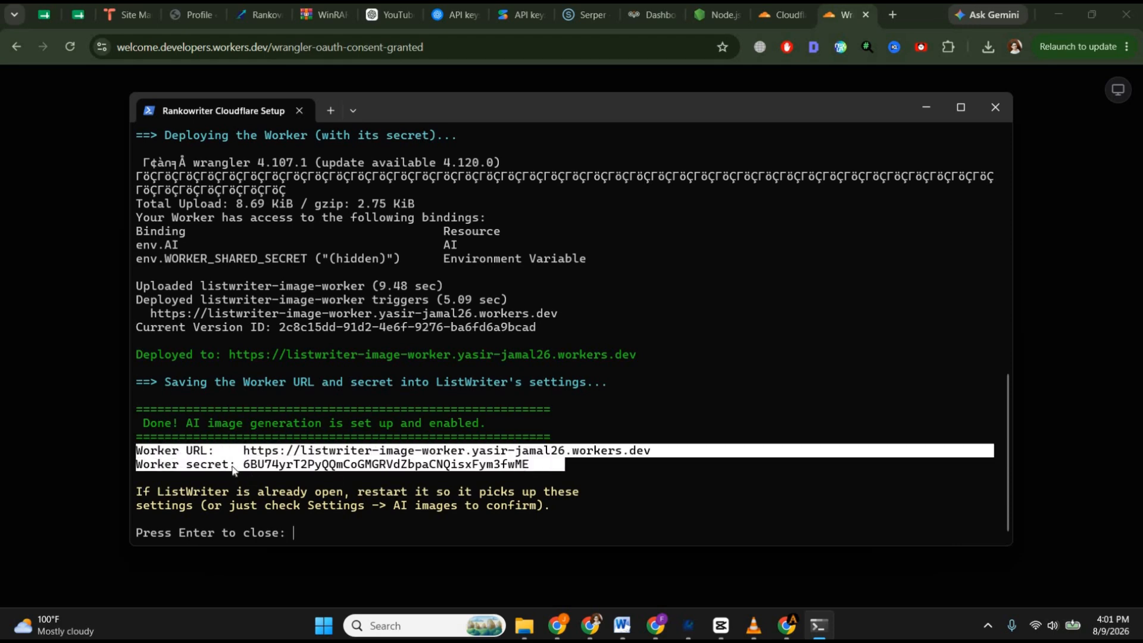
key("ctrl+c")
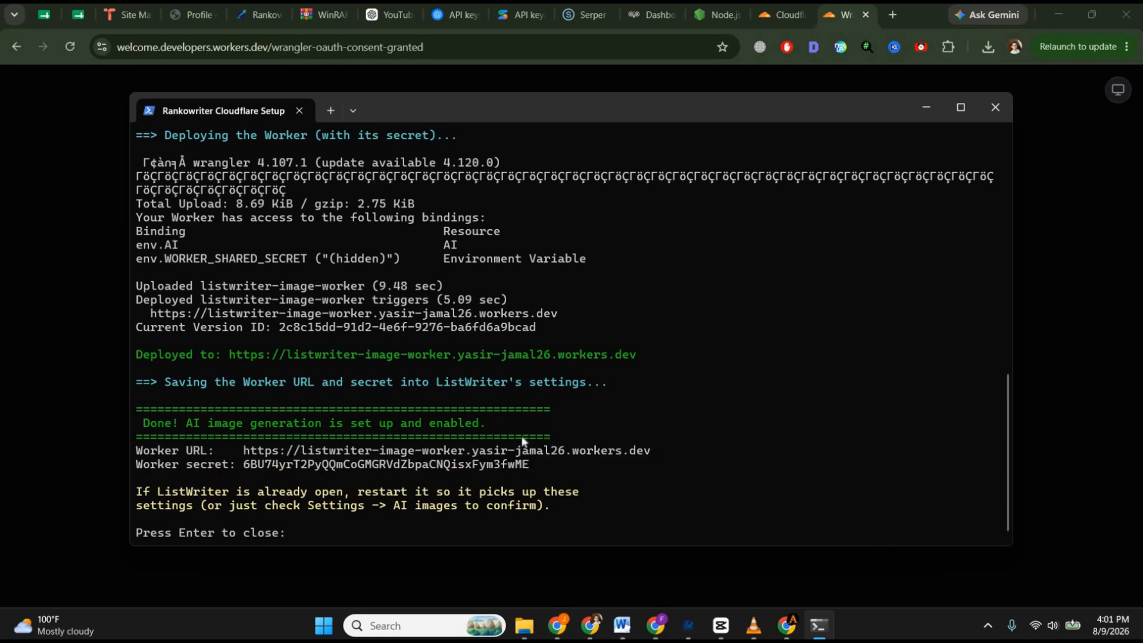
Step: Open Notepad, close the active rankovators-gutenberg-blocks file and start a blank untitled document
left_click(396, 625)
type("notepad")
key("Return")
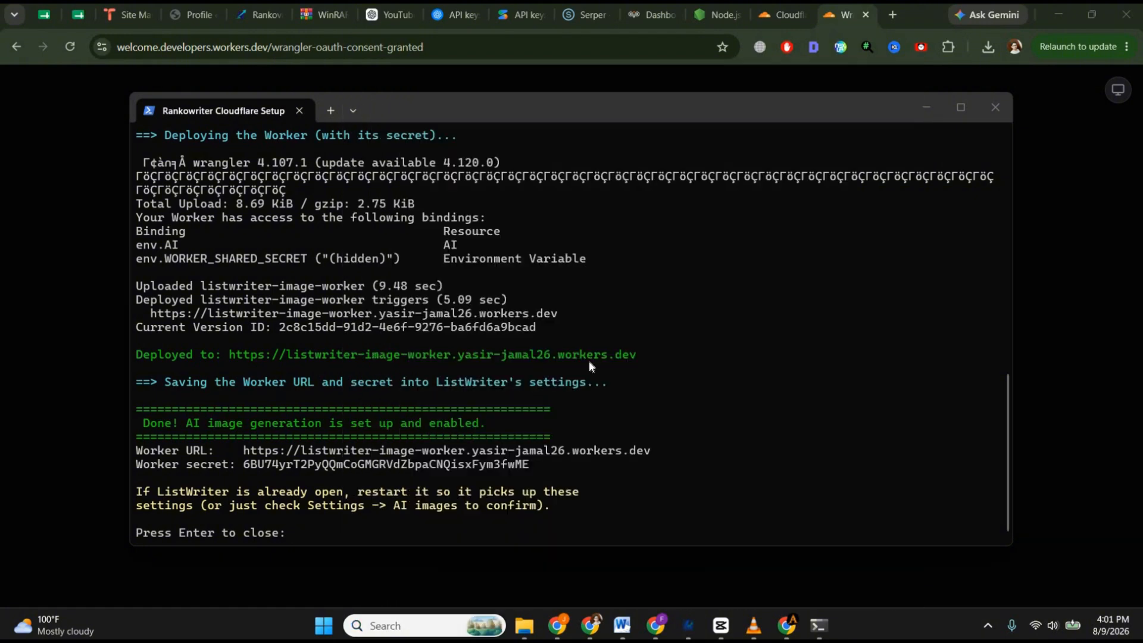
left_click(665, 363)
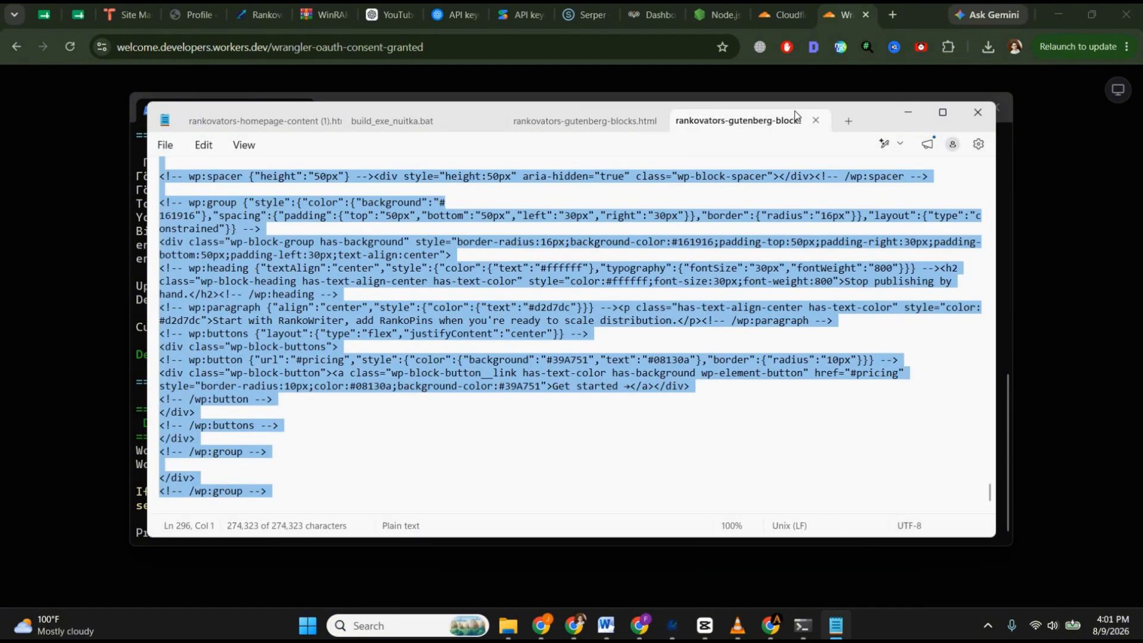
left_click(816, 120)
key("ctrl+n")
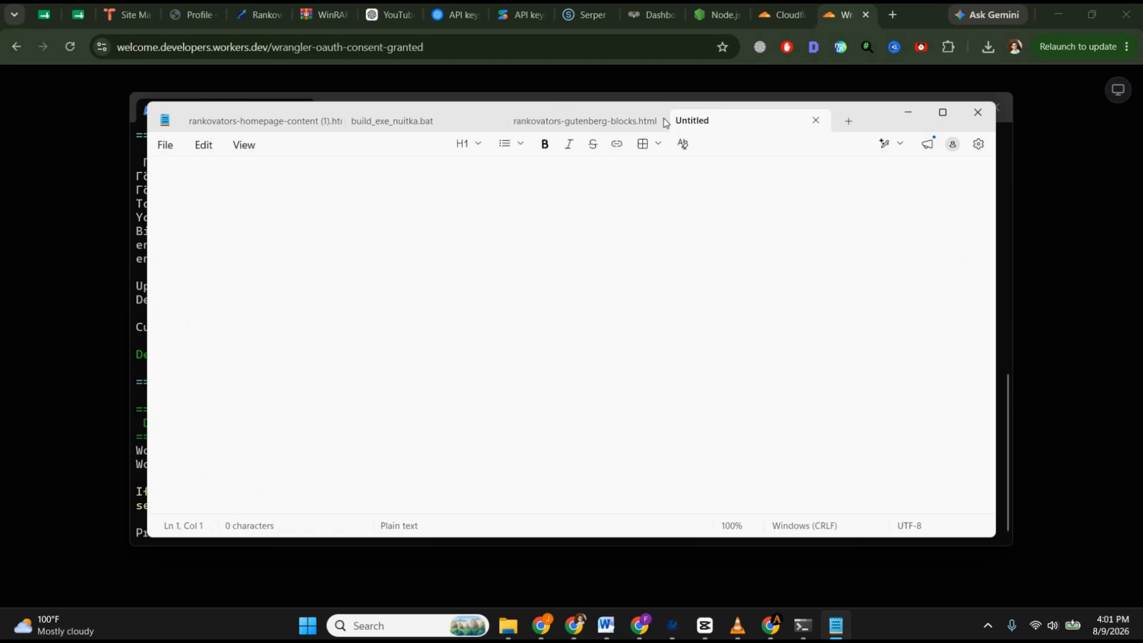
Step: Copy the Worker URL and Worker secret lines from the PowerShell output into the blank Notepad document, followed by a blank line
left_click(665, 122)
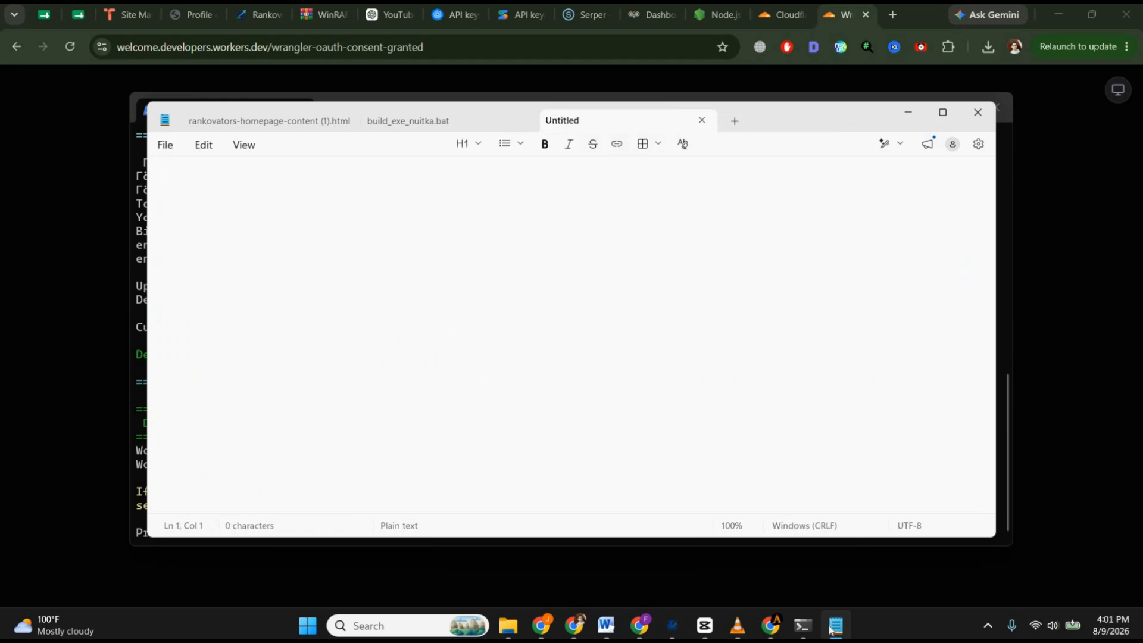
left_click(141, 456)
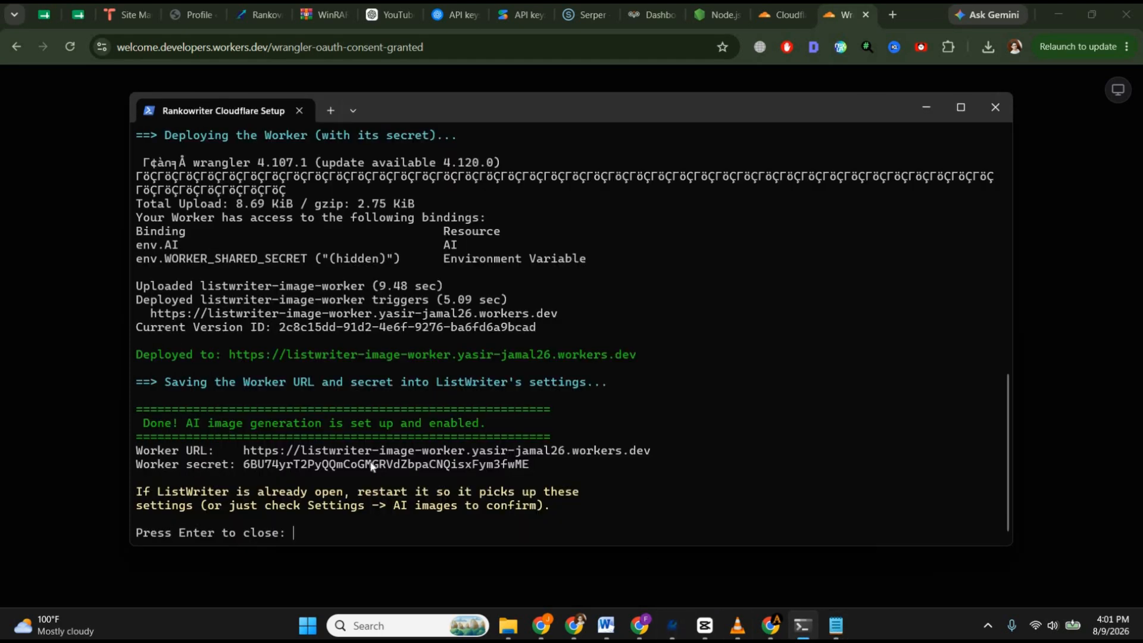
left_click_drag(370, 467, 557, 465)
key("ctrl+c")
key("alt+Tab")
key("ctrl+v")
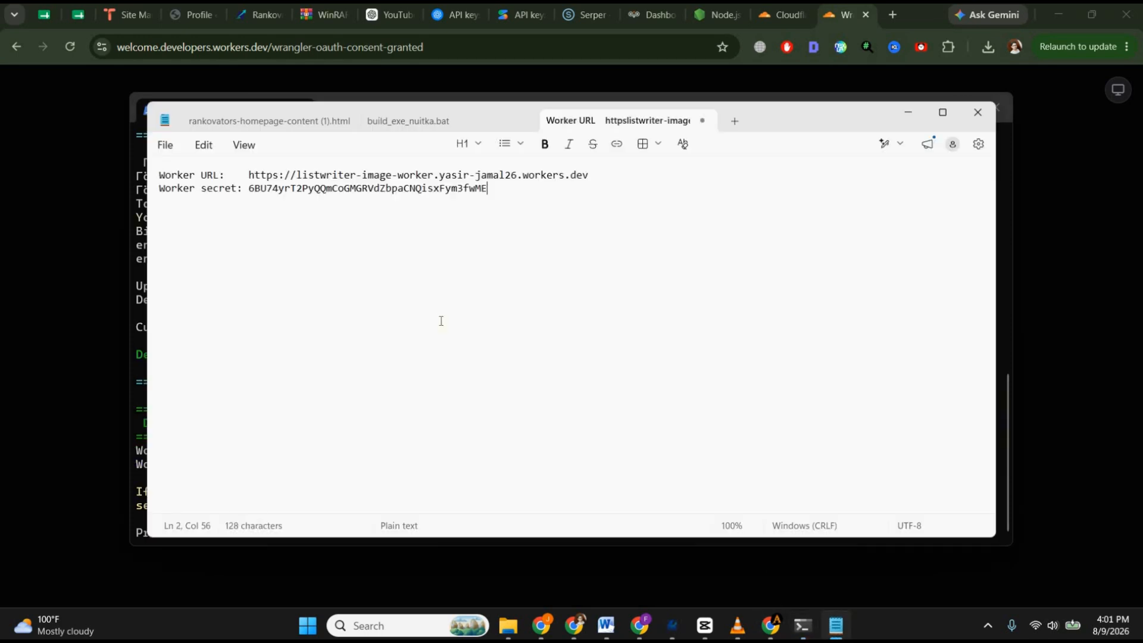
key("Return")
key("Return")
Step: Review Rankowriter's Worker settings, the Cloudflare account home page and the deployed Worker details in the PowerShell output
left_click(671, 627)
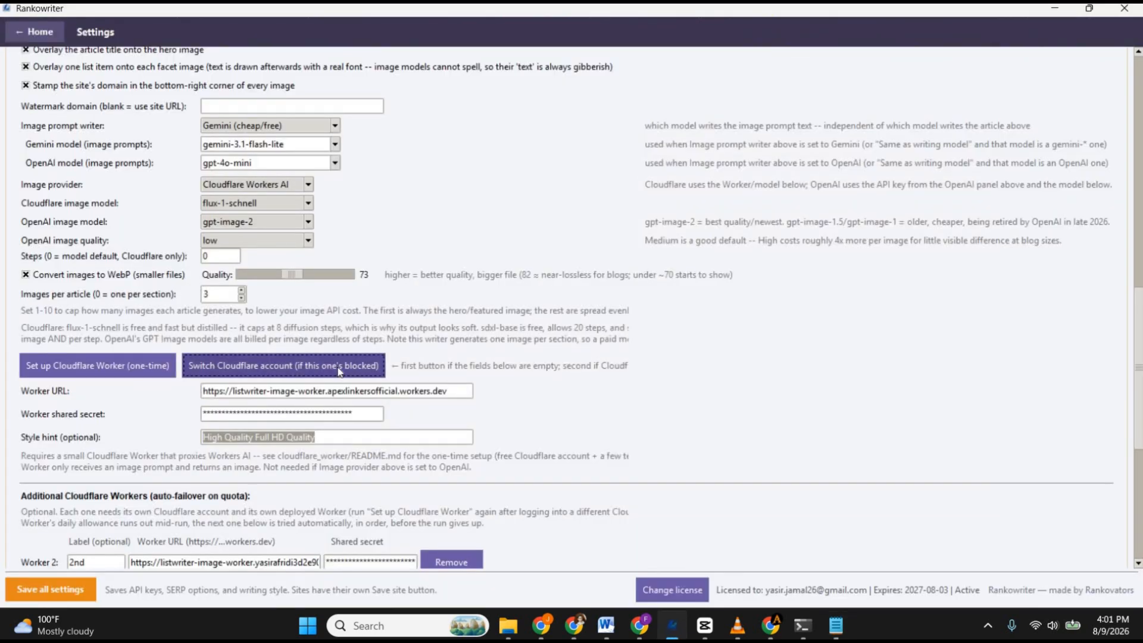
left_click(579, 628)
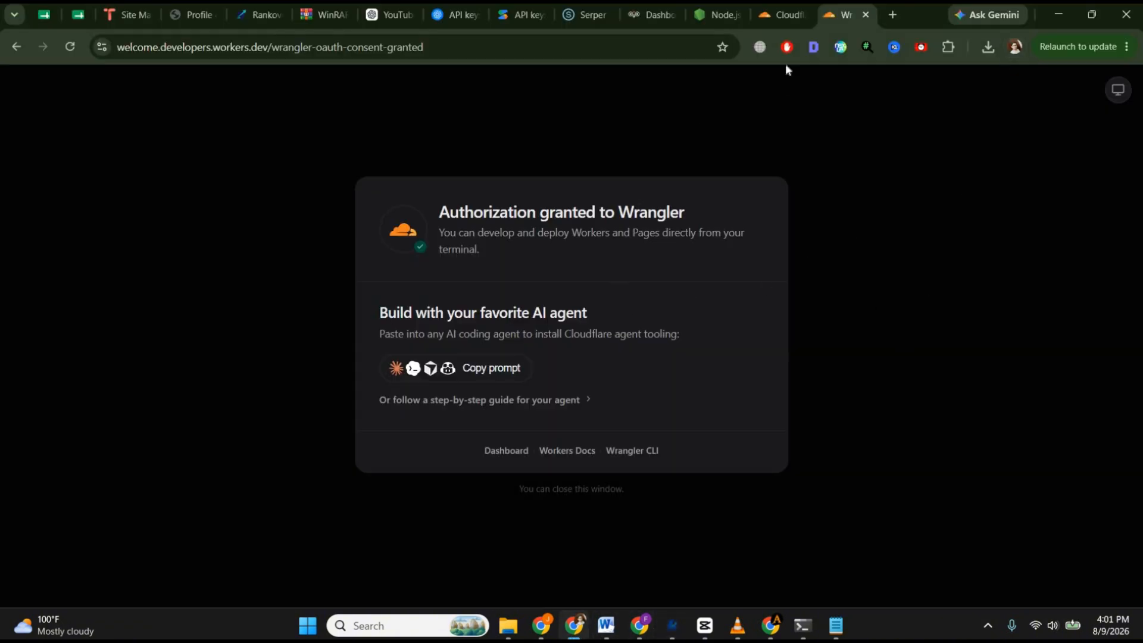
left_click(783, 13)
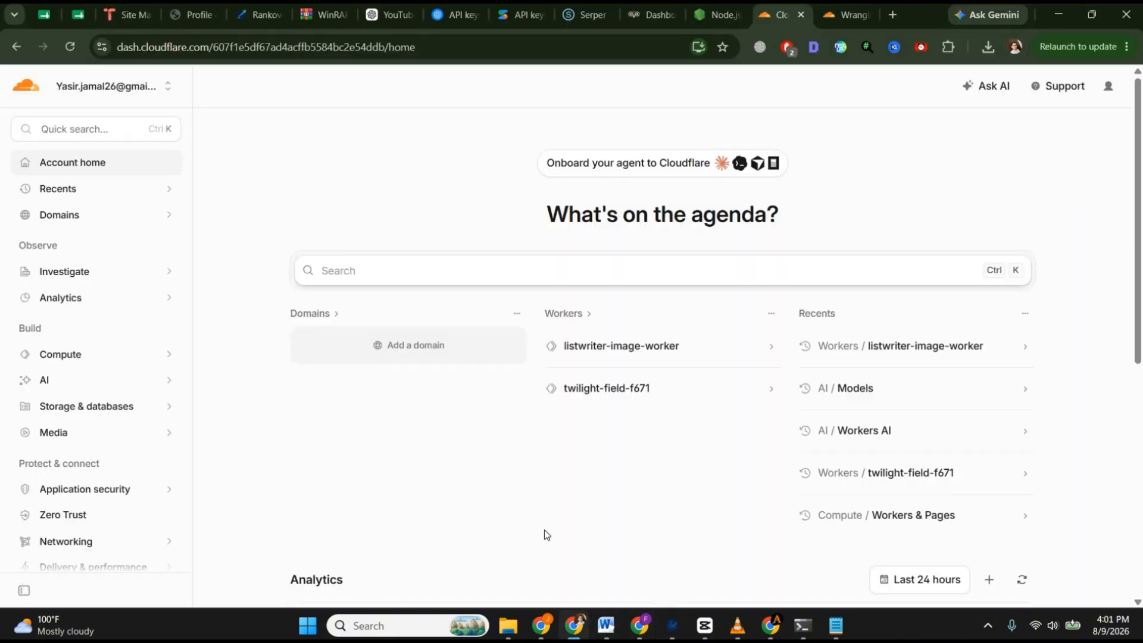
left_click(836, 626)
left_click(800, 634)
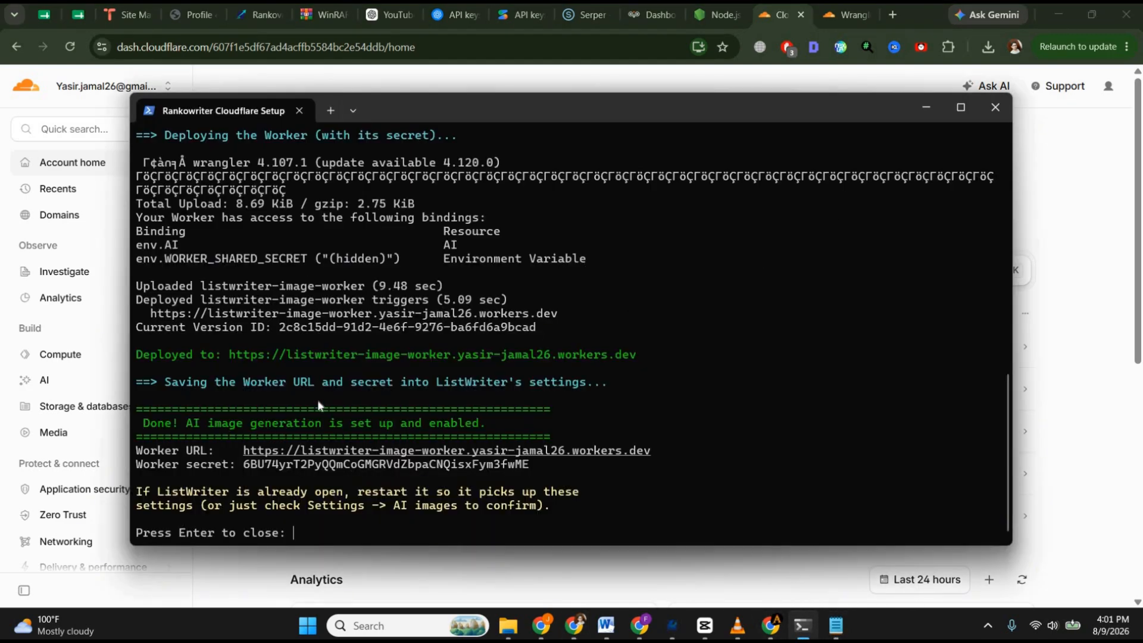
left_click_drag(139, 454, 566, 468)
key("alt+Tab")
key("ctrl+v")
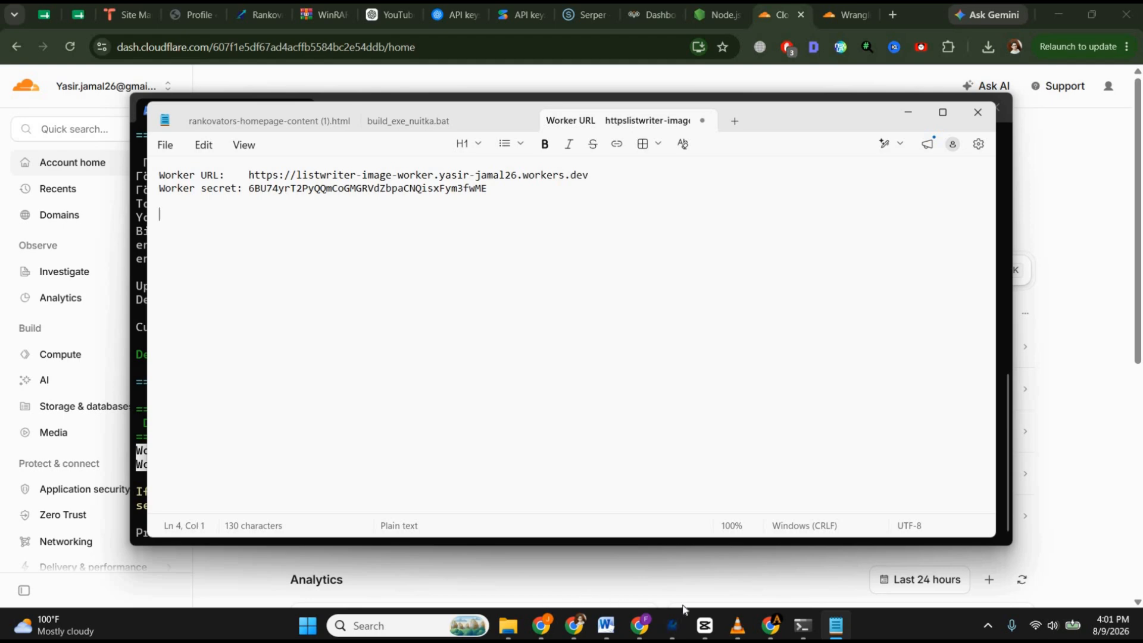
Step: Replace the Worker URL in Rankowriter's AI image settings with the newly deployed Worker URL recorded in Notepad
left_click(673, 626)
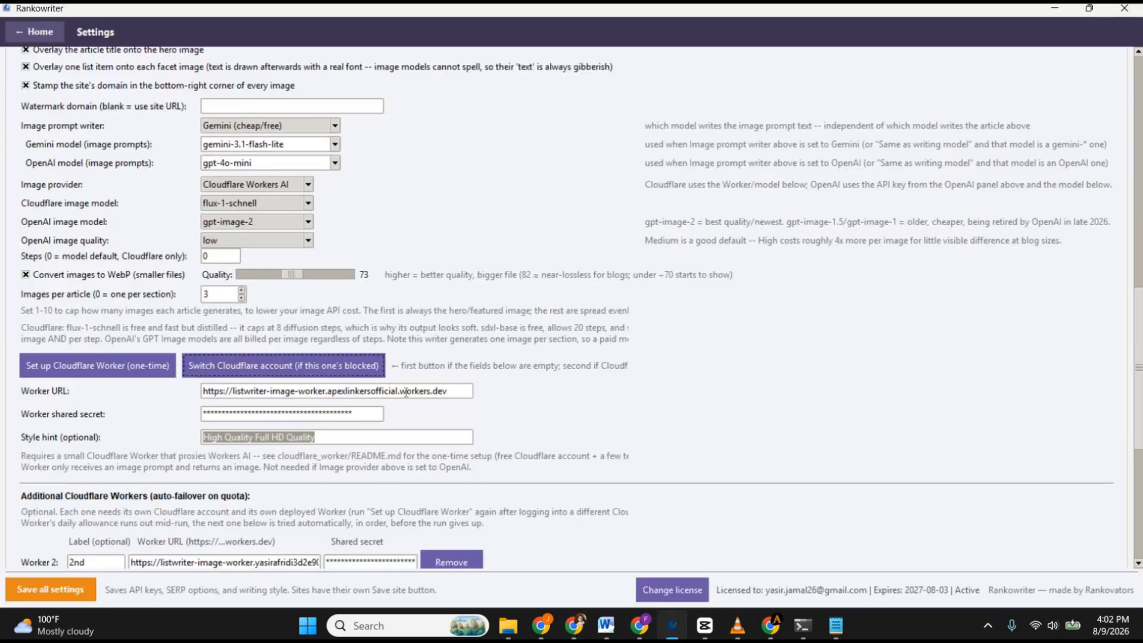
triple_click(405, 392)
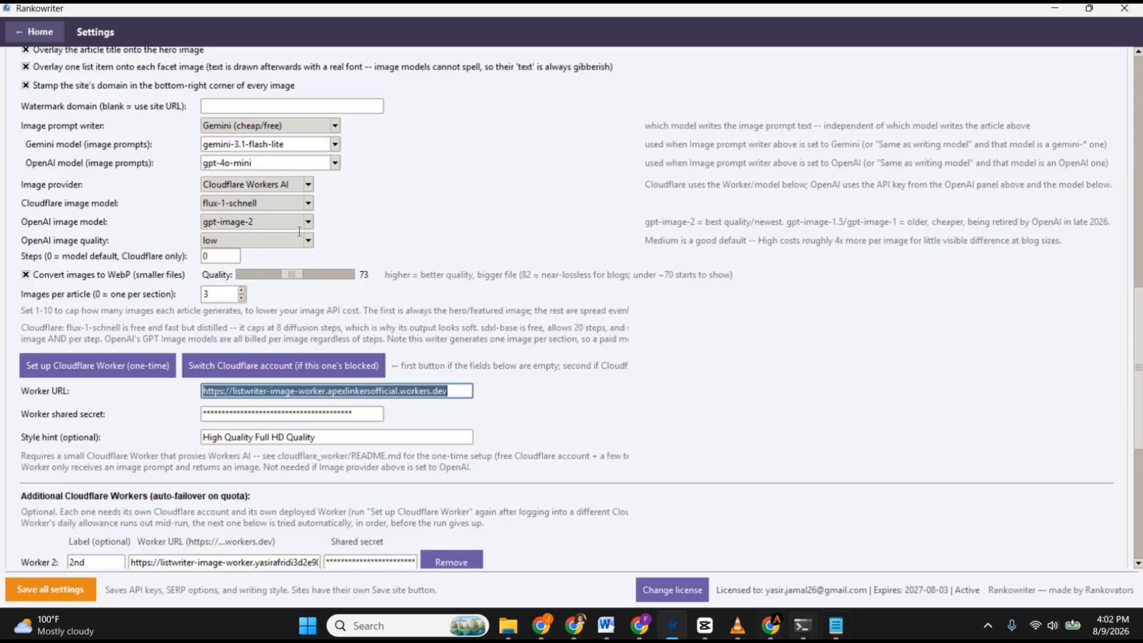
key("alt+Tab")
left_click_drag(245, 175, 596, 176)
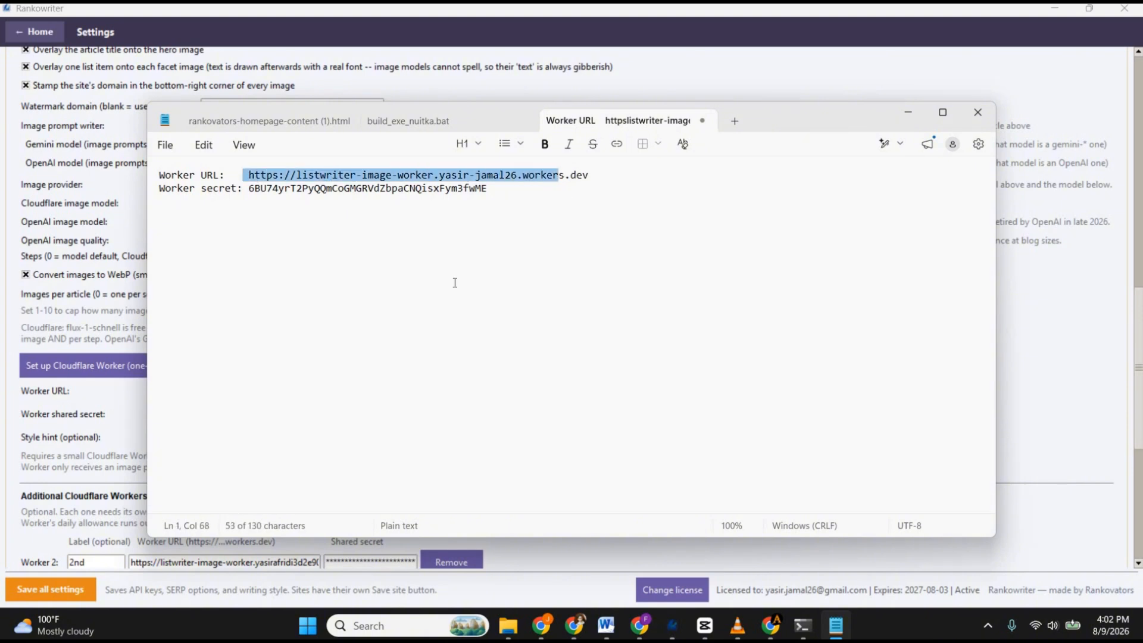
key("ctrl+c")
key("alt+Tab")
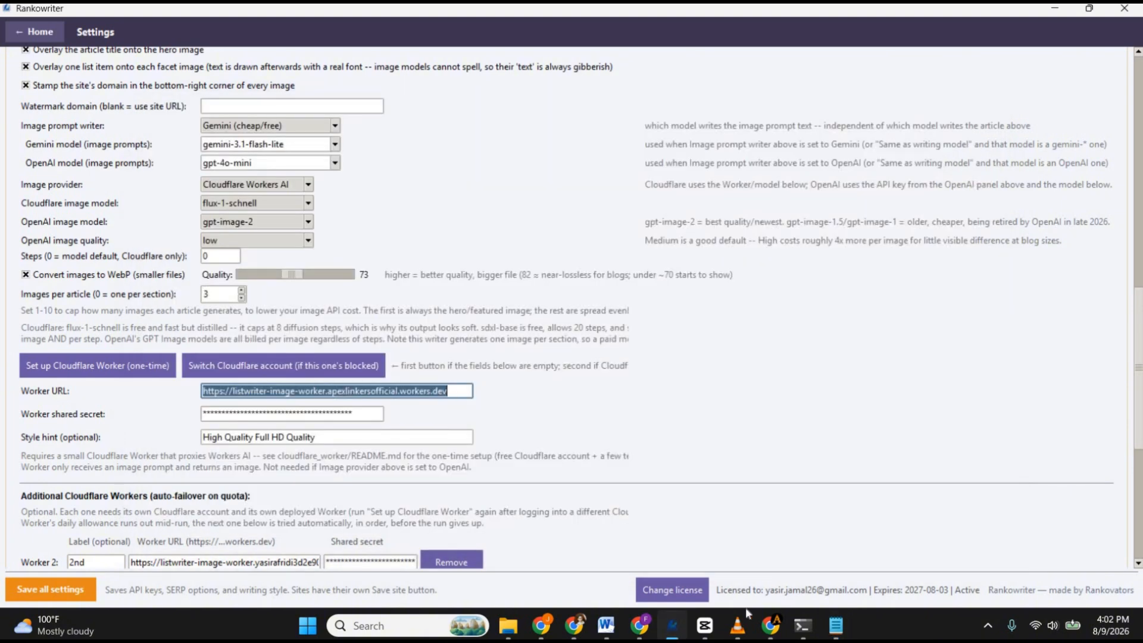
key("ctrl+v")
Step: Replace the Worker shared secret in Rankowriter's settings with the Worker secret copied from Notepad
key("alt+Tab")
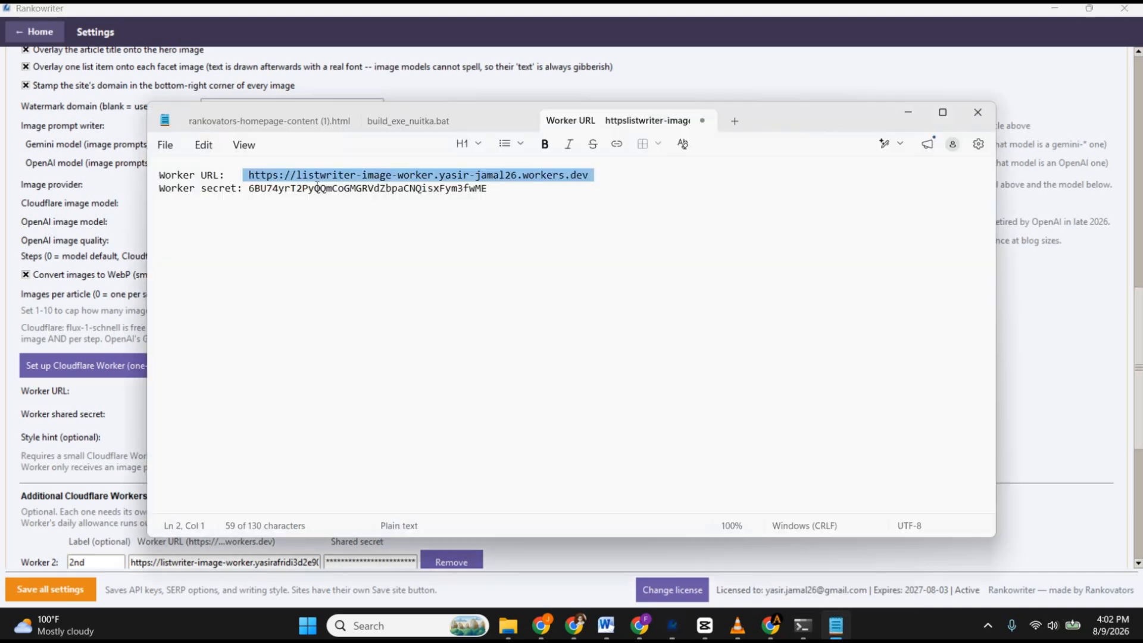
left_click(320, 188)
left_click_drag(249, 189, 489, 188)
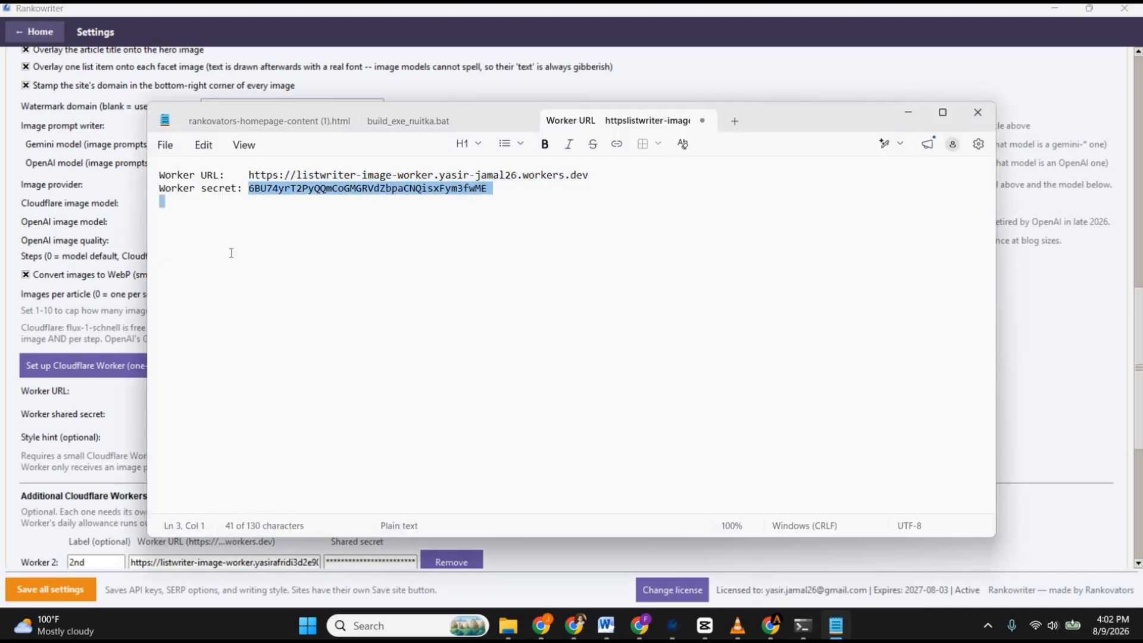
key("alt+Tab")
key("Tab")
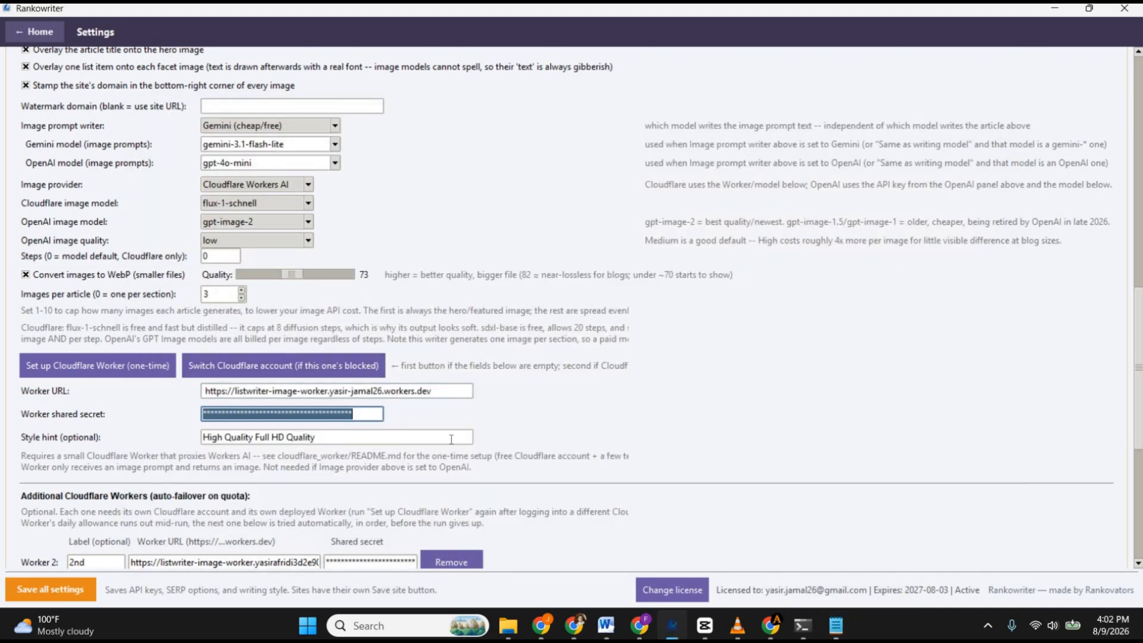
key("ctrl+v")
Step: Try to start the Cloudflare account switch from the AI image settings
scroll(539, 301, "down", 6)
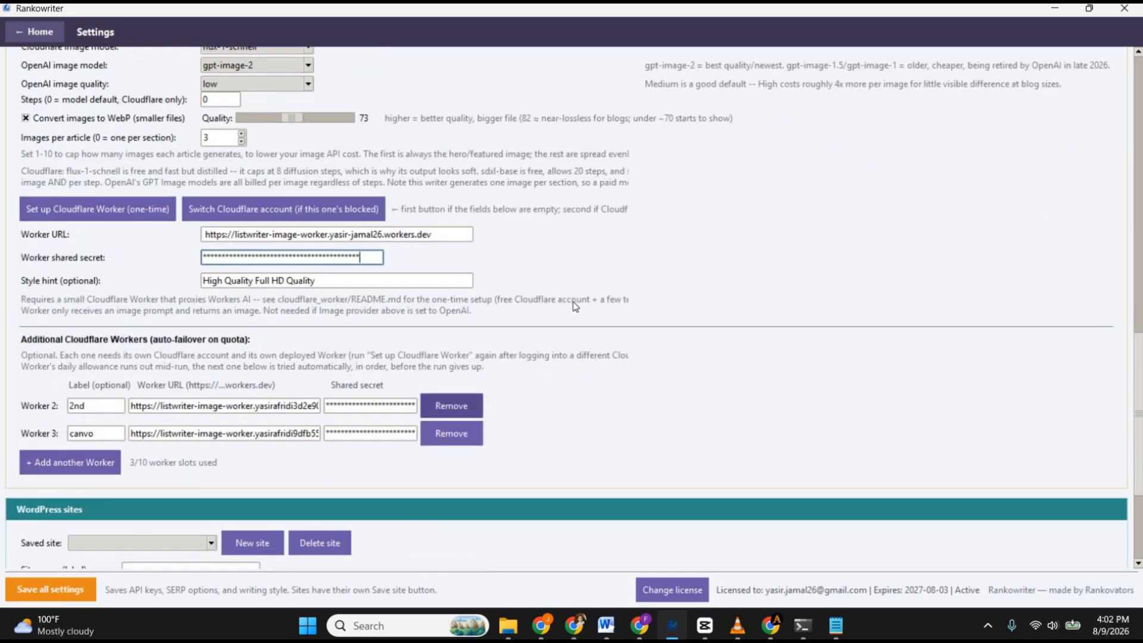
scroll(33, 597, "up", 5)
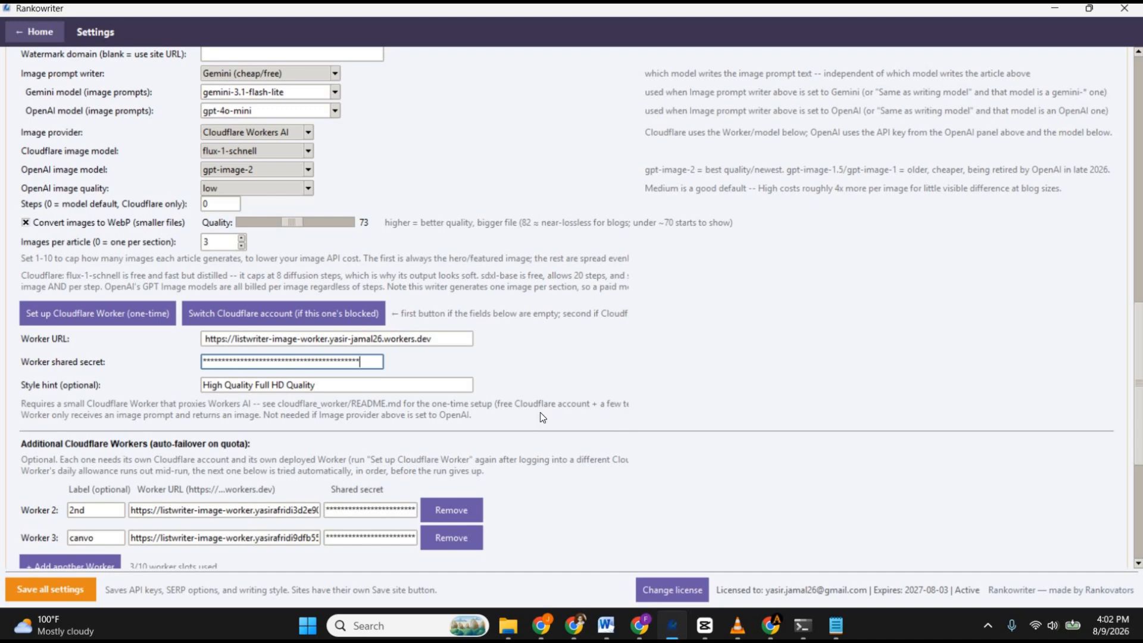
scroll(544, 417, "down", 2)
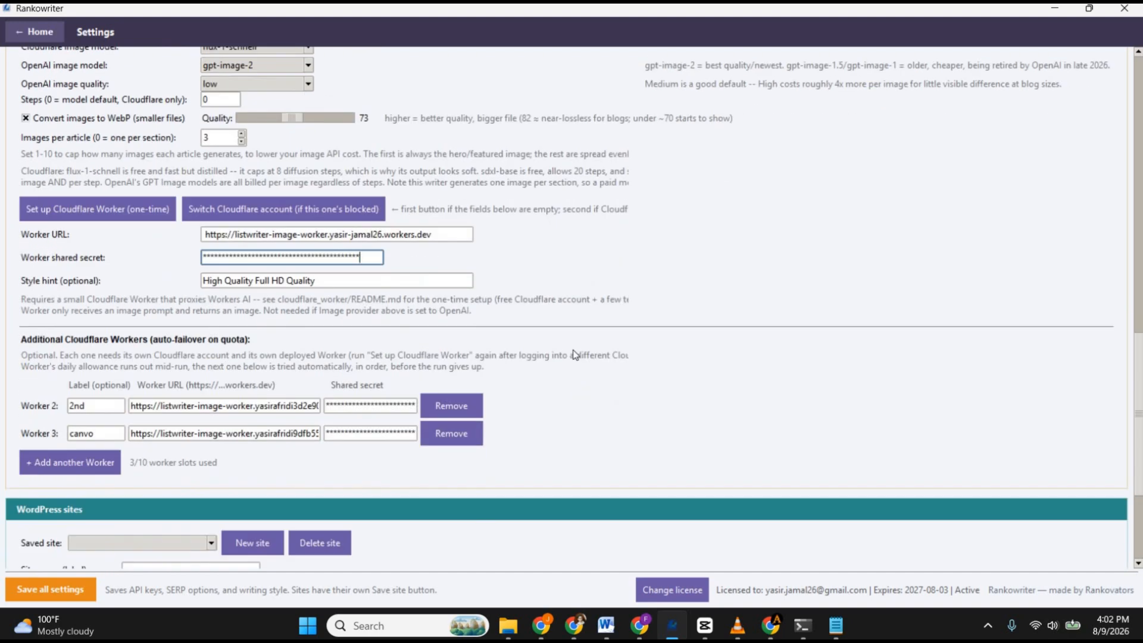
left_click(74, 471)
left_click(317, 216)
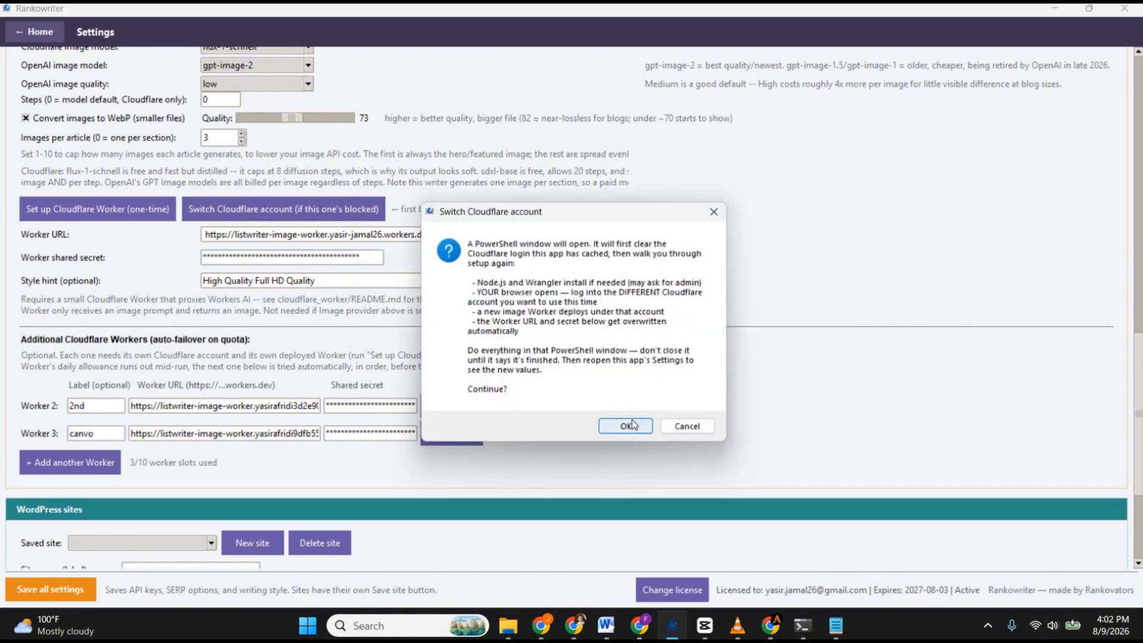
left_click(632, 425)
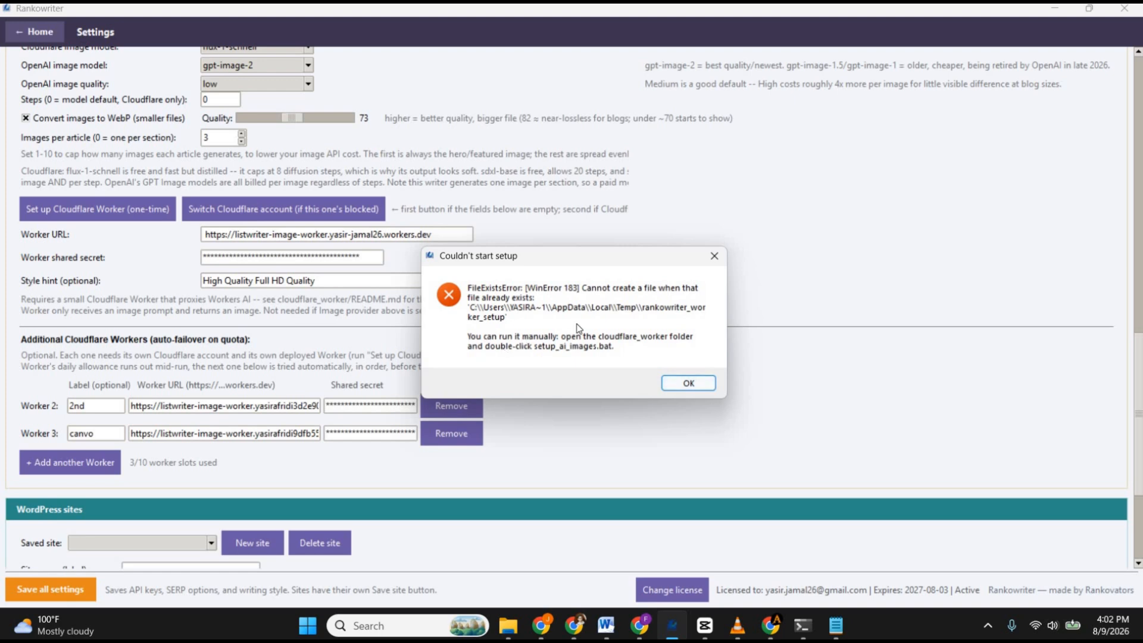
left_click(712, 259)
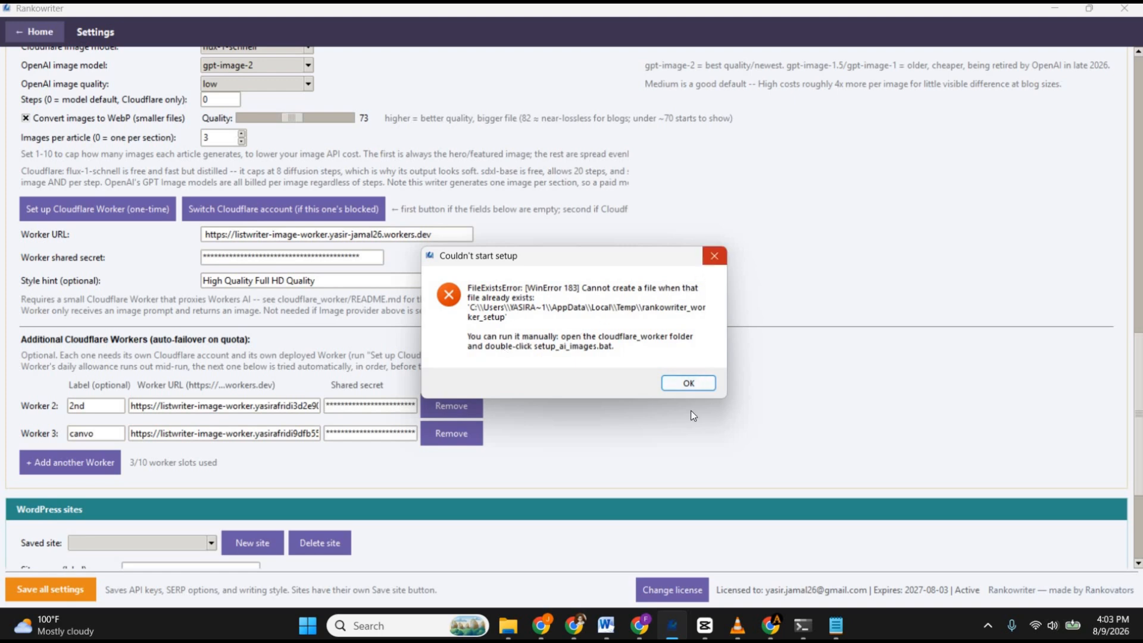
Step: Close the finished PowerShell setup window and return to Rankowriter's settings
left_click(837, 625)
key("alt+Tab")
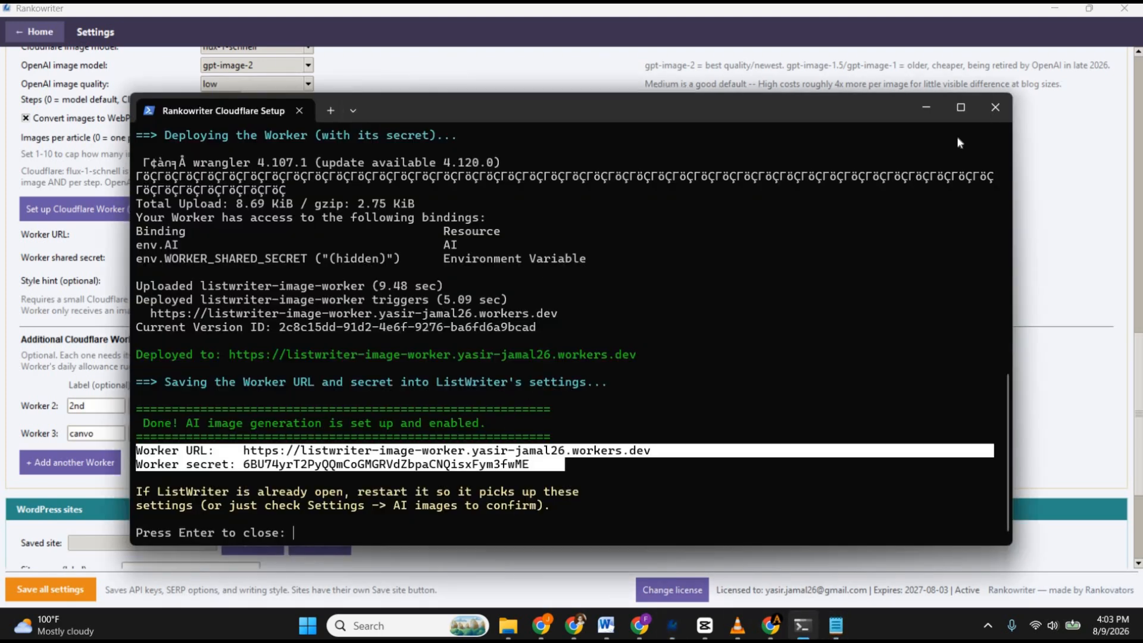
left_click(998, 107)
key("alt+Tab")
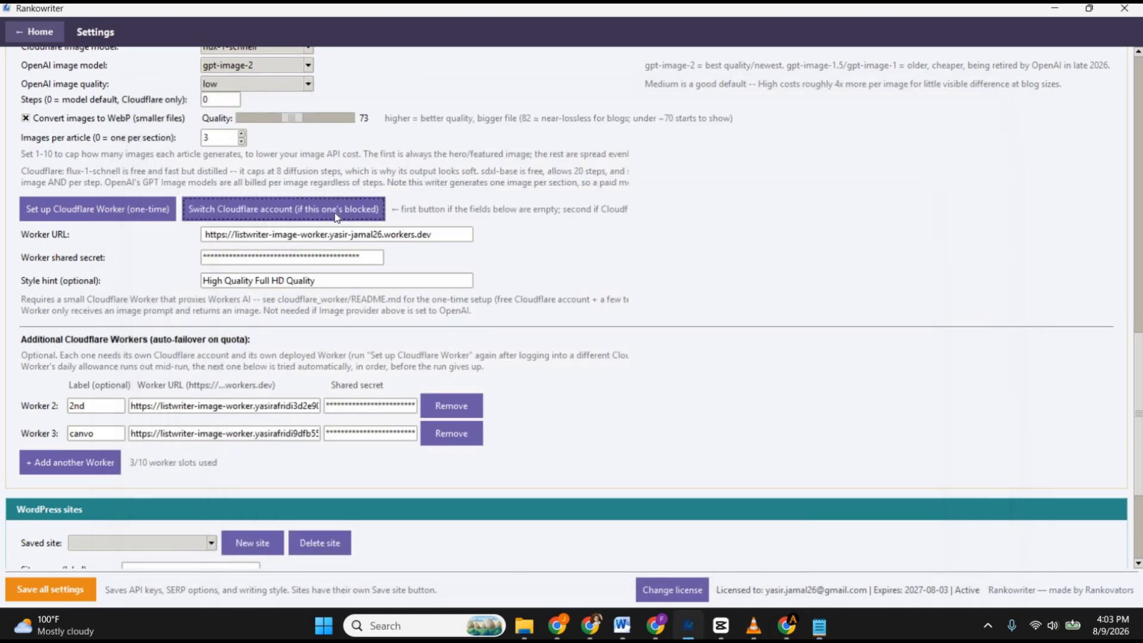
Step: Launch the Cloudflare account-switch setup again and agree to continue
left_click(336, 213)
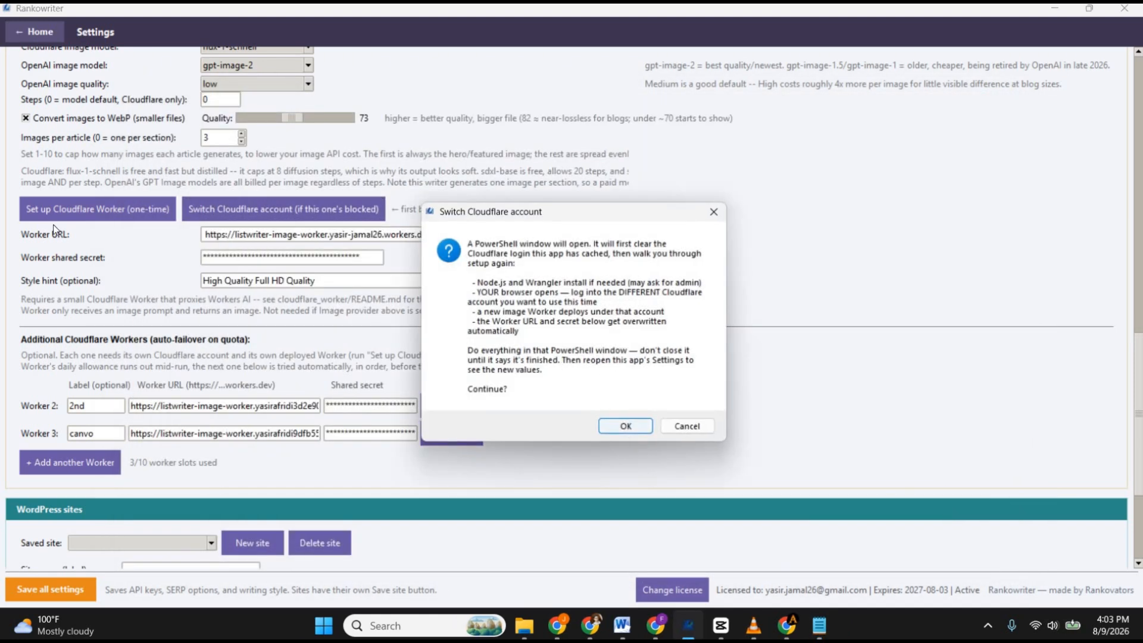
left_click(686, 426)
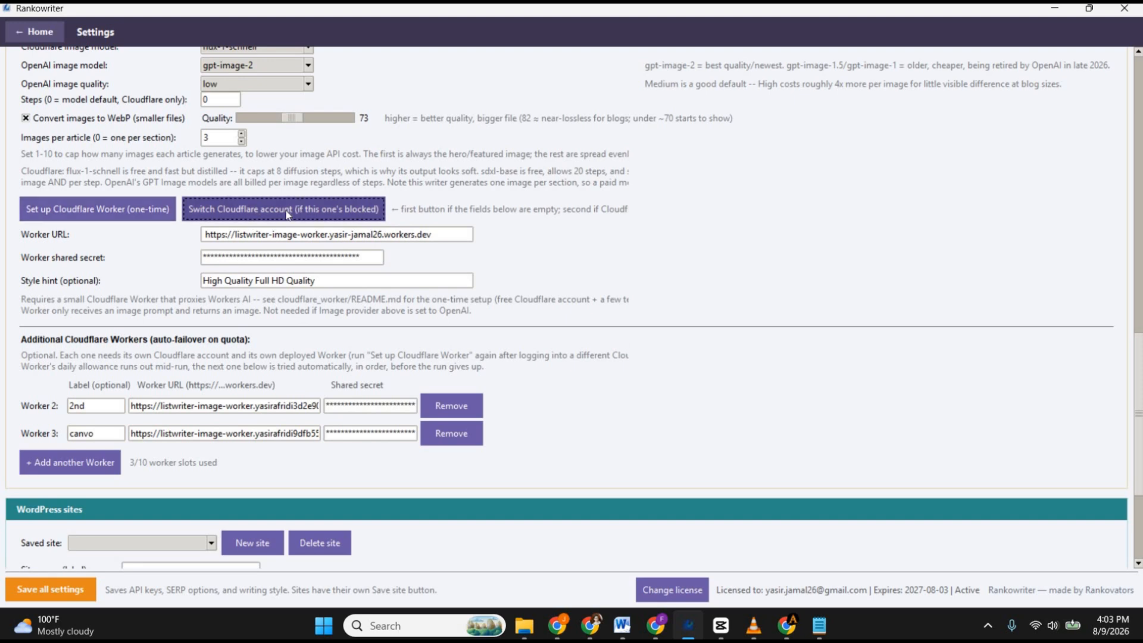
left_click(291, 214)
left_click(624, 426)
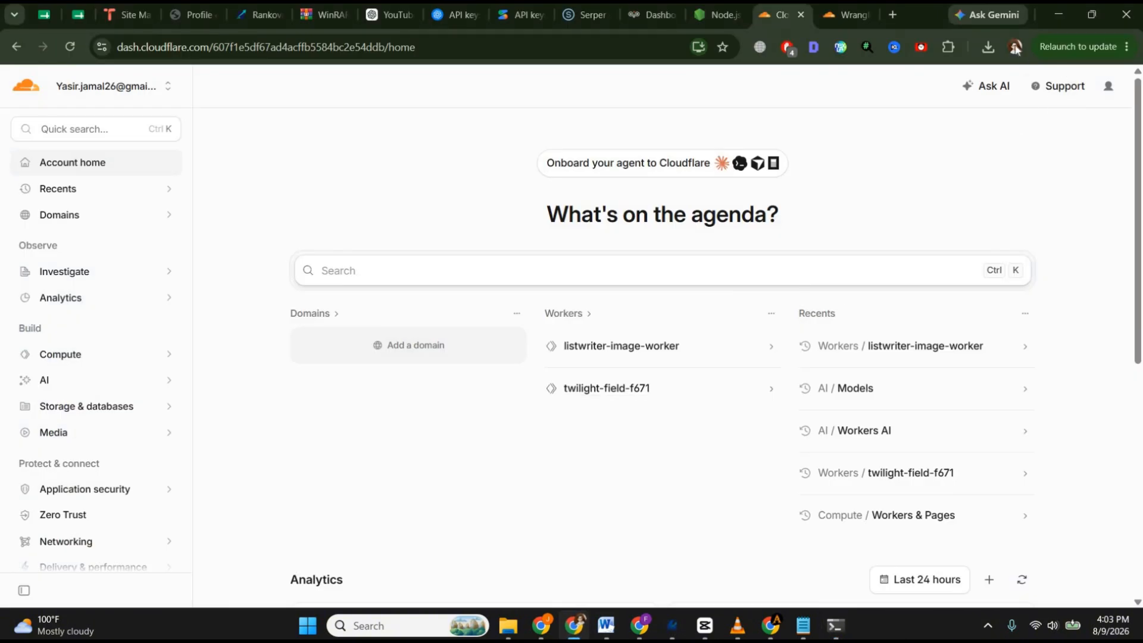
Step: Check Wrangler's access request in Chrome, and return to Rankowriter to dismiss the setup-started message
left_click(1014, 47)
left_click(709, 454)
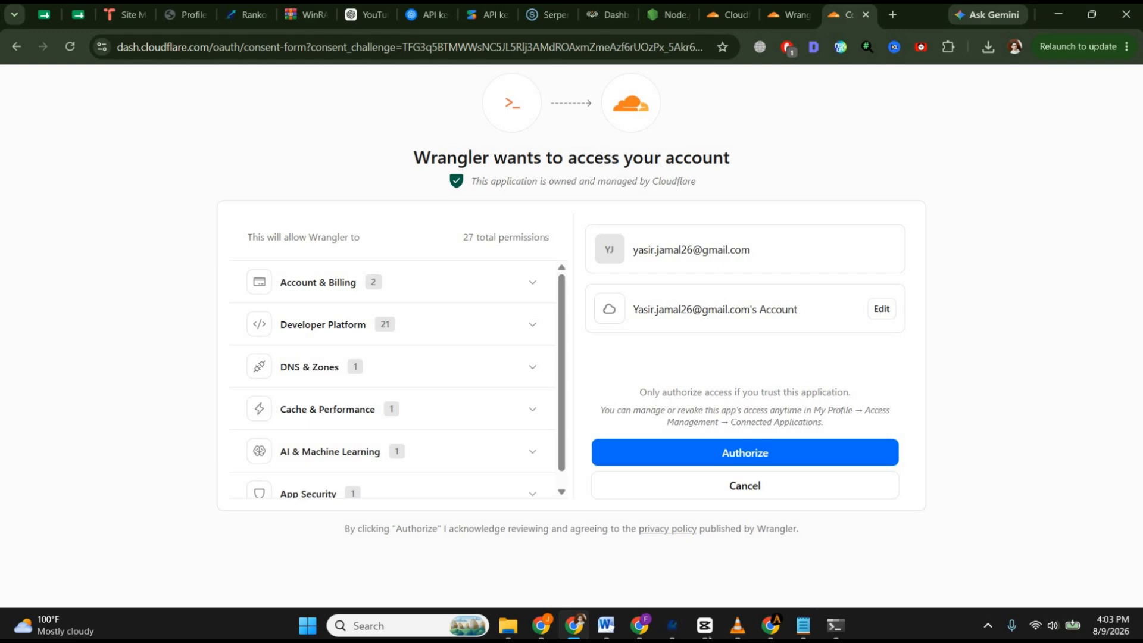
left_click(672, 626)
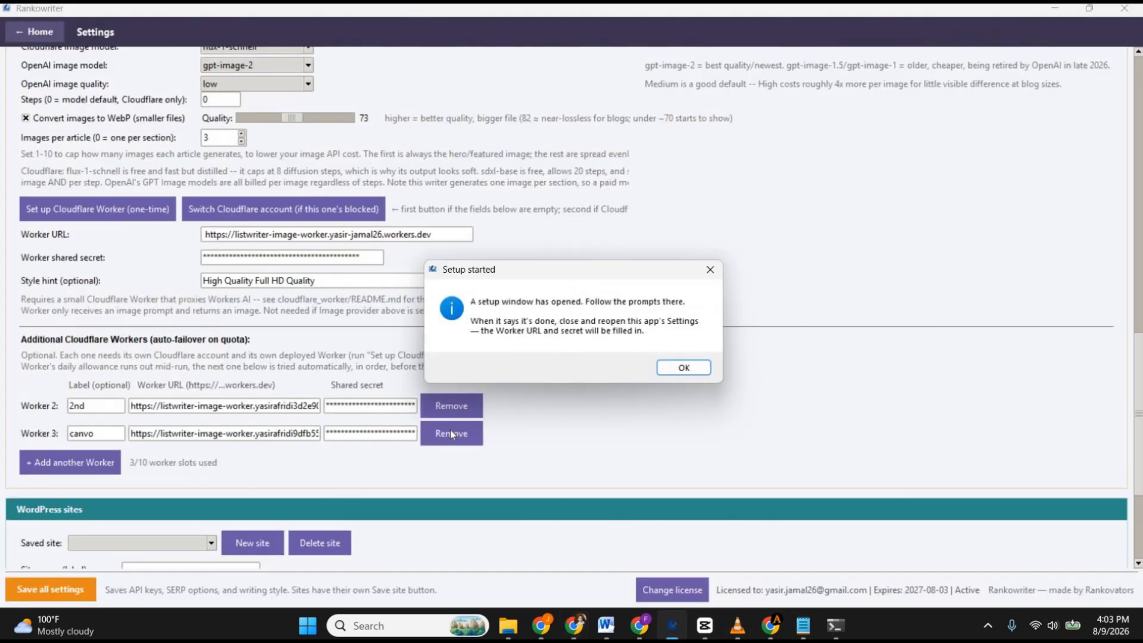
key("Return")
Step: Add empty slots for Workers 4 to 6 under Additional Cloudflare Workers and clear Worker 2's label
scroll(76, 347, "down", 3)
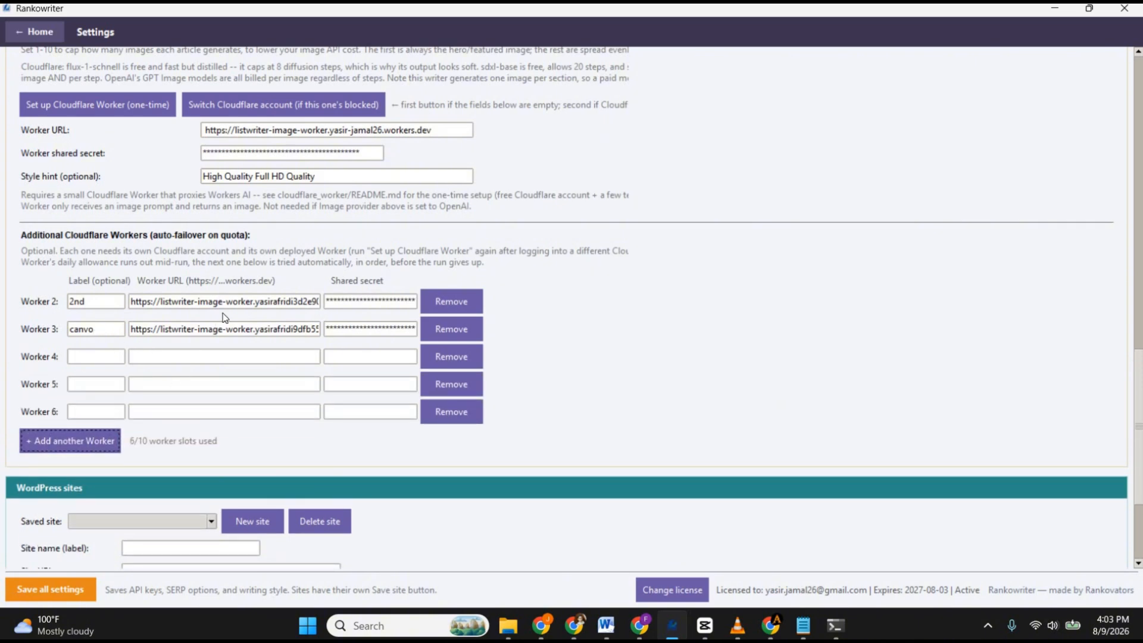
double_click(103, 301)
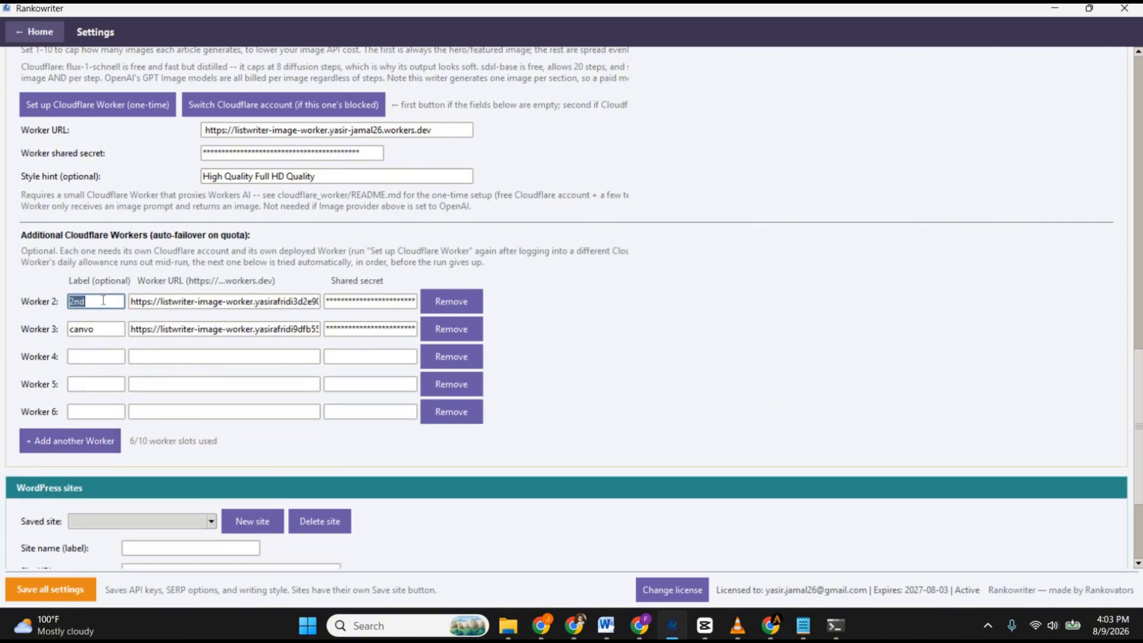
type("person")
key("BackSpace")
key("BackSpace")
double_click(351, 301)
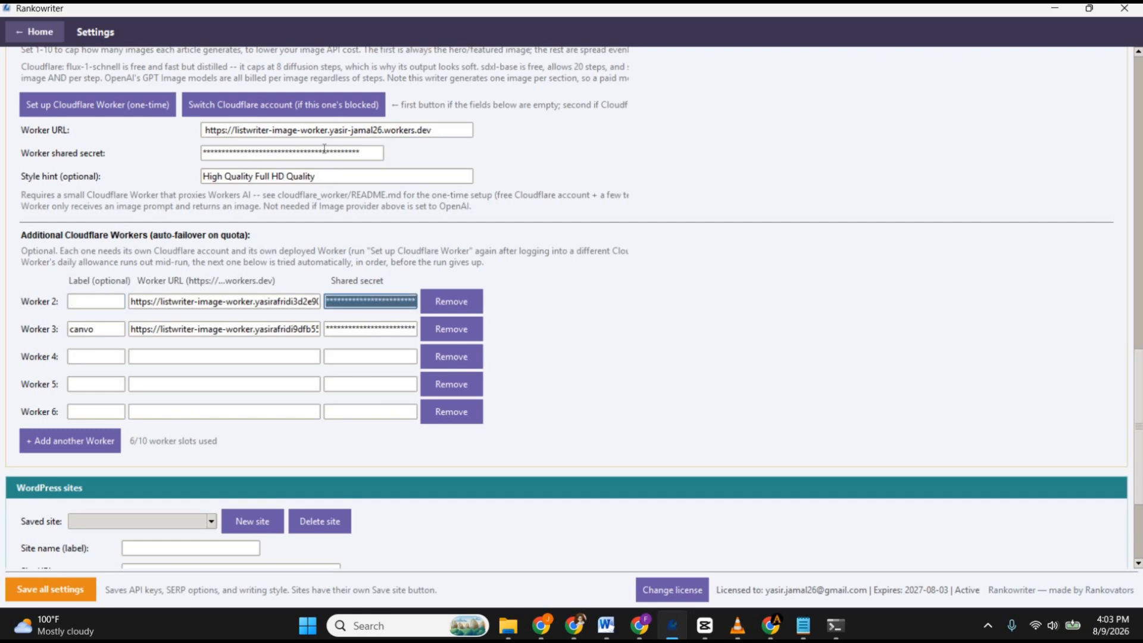
double_click(324, 151)
double_click(310, 302)
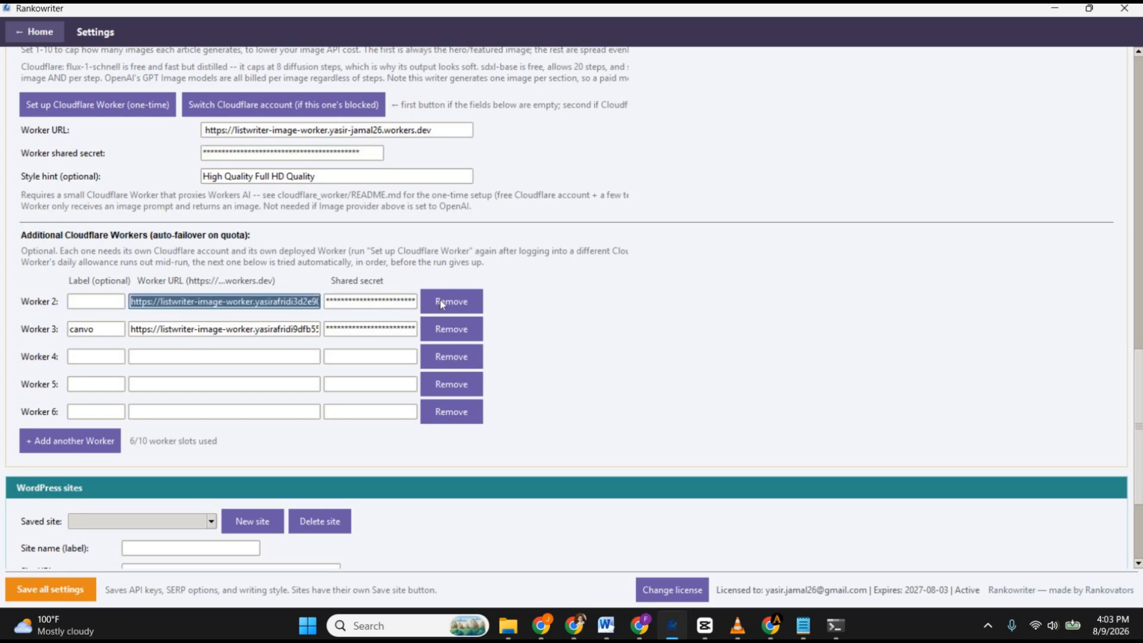
Step: Remove the three empty additional Worker slots, keeping only Workers 2 and 3
left_click(451, 385)
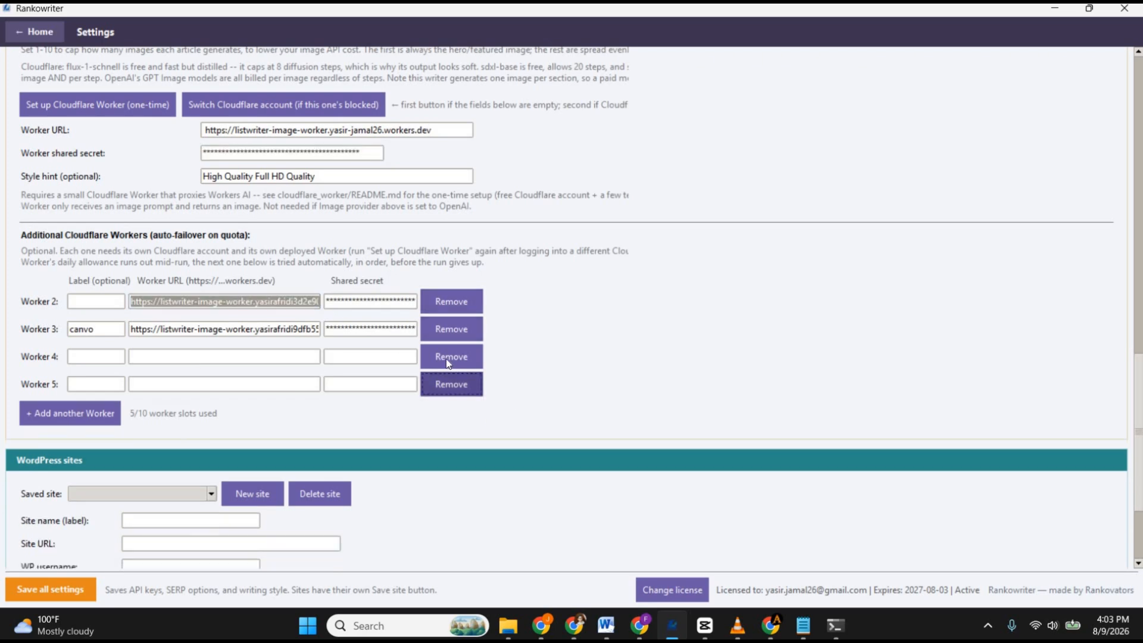
left_click(452, 357)
left_click(452, 356)
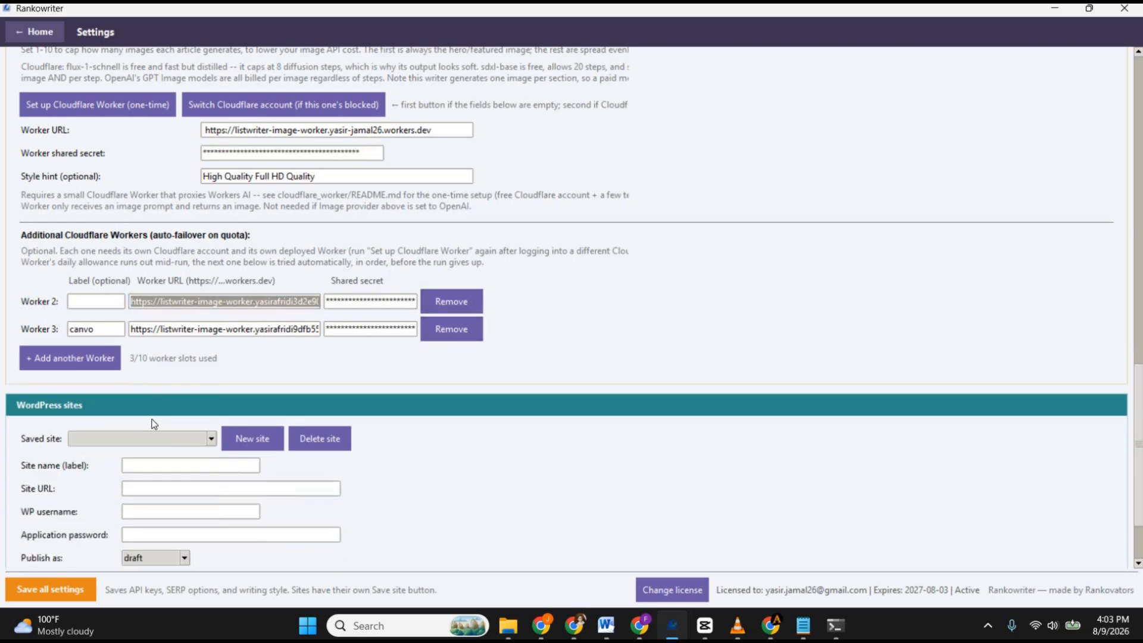
Step: Set Worker 2's label to 2nd and save all settings
left_click(98, 299)
type("nd")
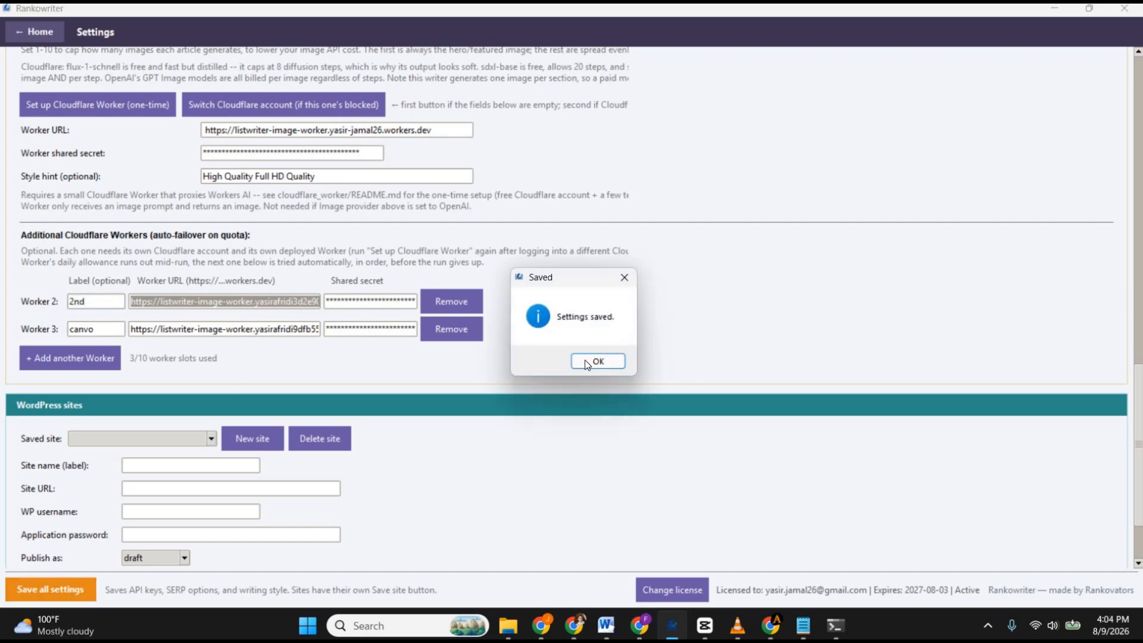
left_click(586, 361)
scroll(537, 377, "up", 5)
scroll(537, 377, "down", 2)
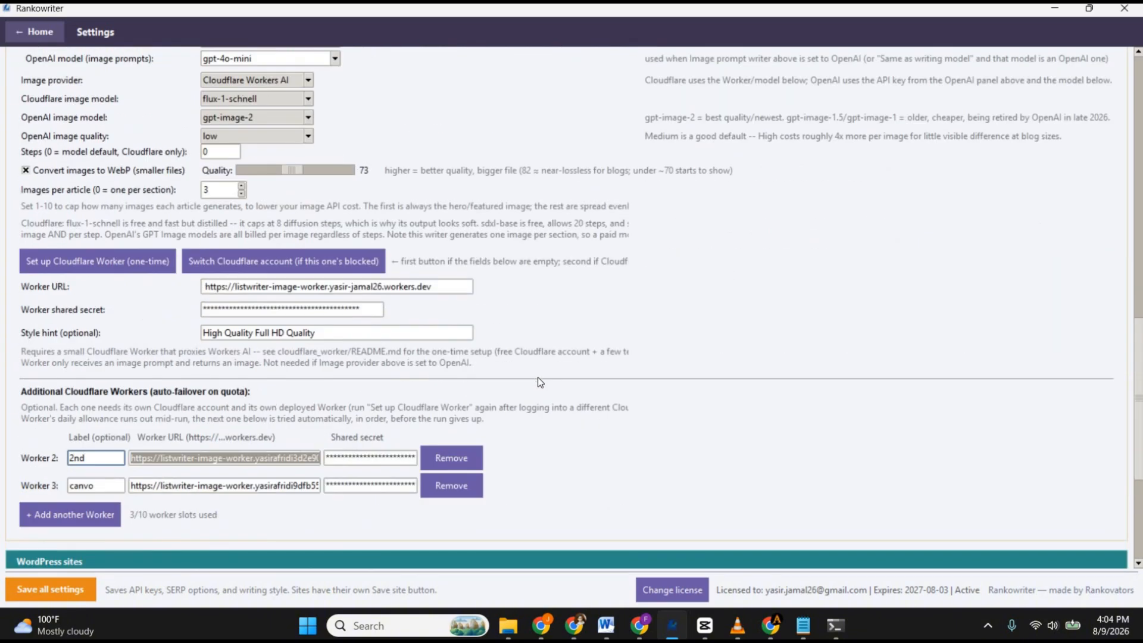
scroll(538, 377, "up", 4)
scroll(542, 386, "down", 3)
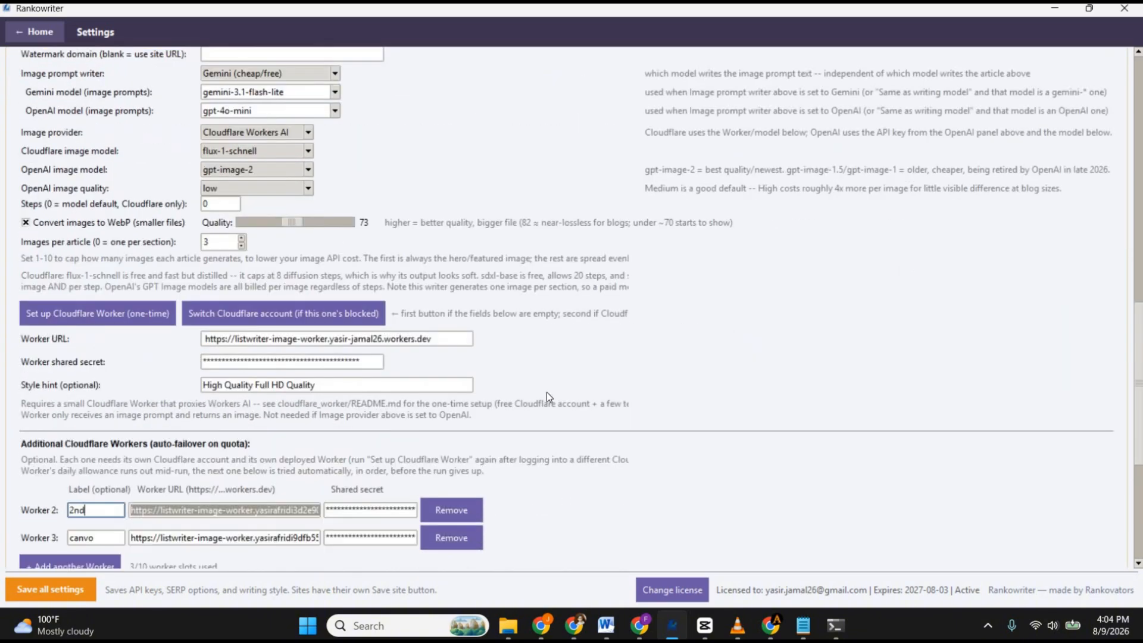
scroll(549, 397, "up", 4)
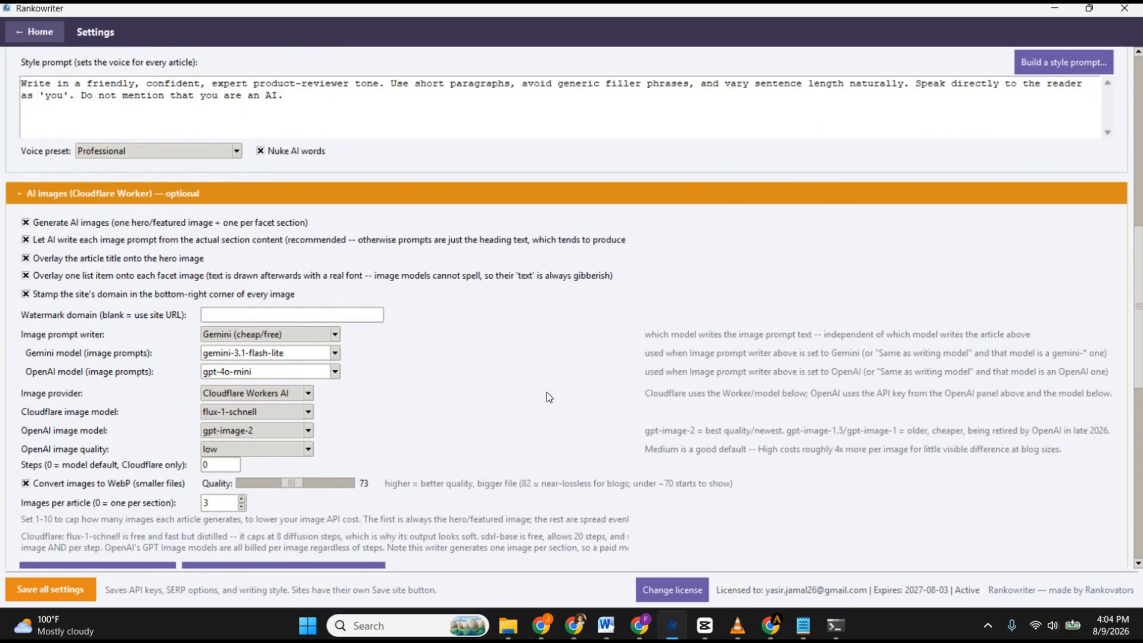